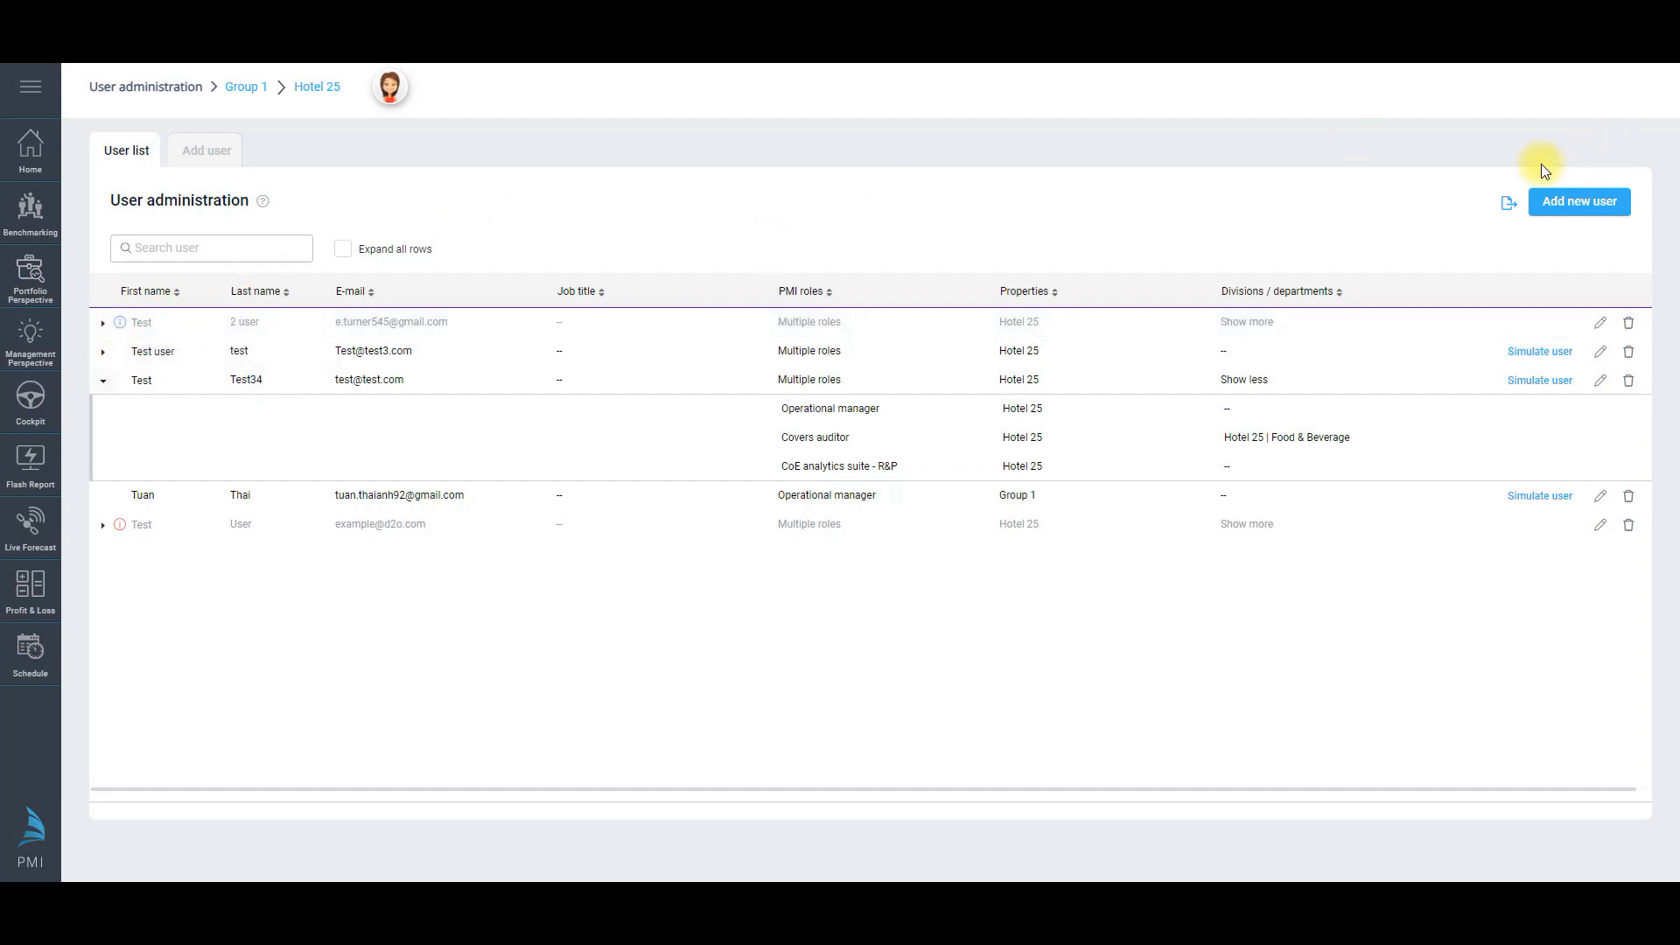
Step: Start a new user and enter their first name, last name and username e-mail
click(199, 150)
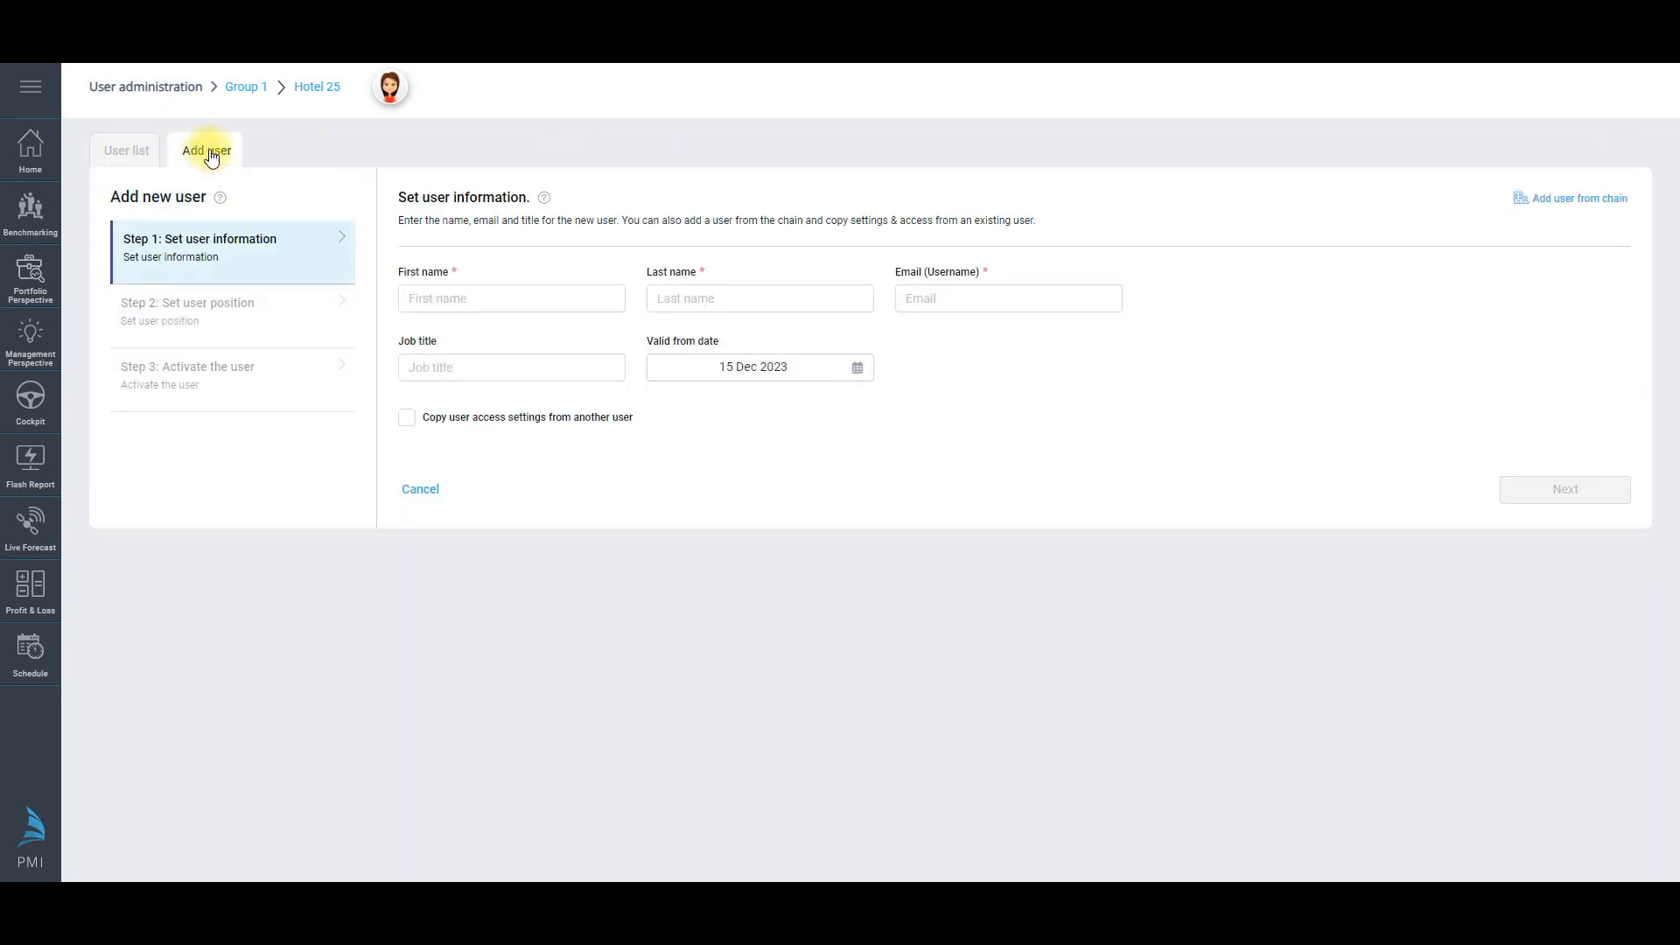
click(559, 304)
click(418, 219)
click(399, 301)
click(530, 301)
text(test)
key(Tab)
key(Tab)
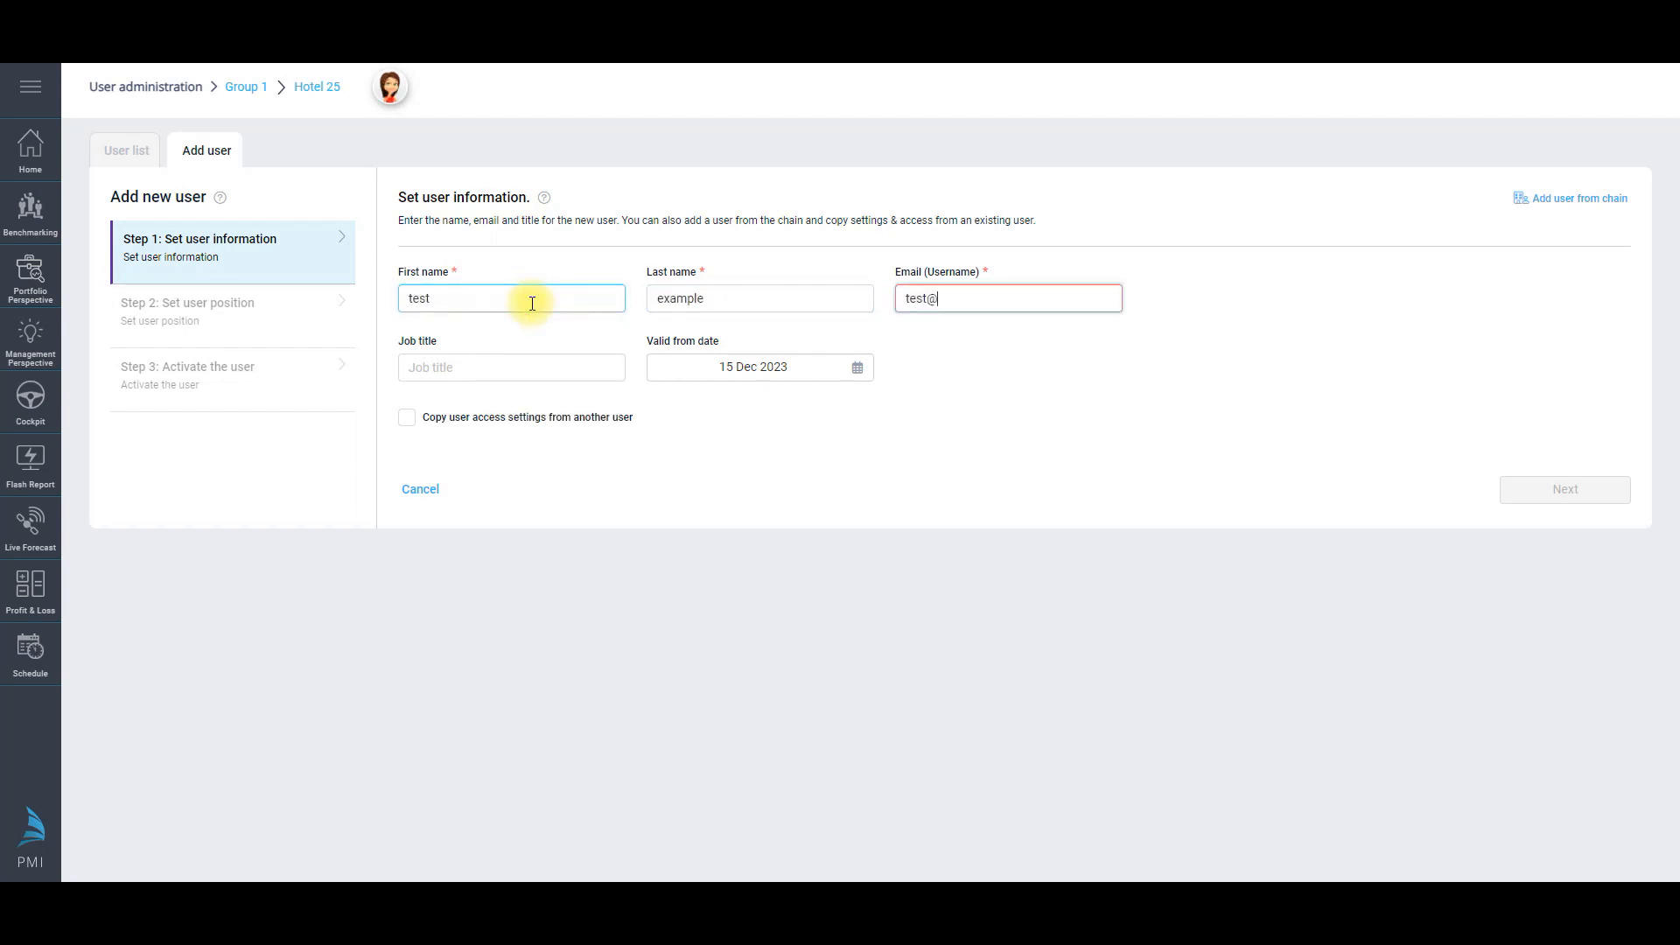
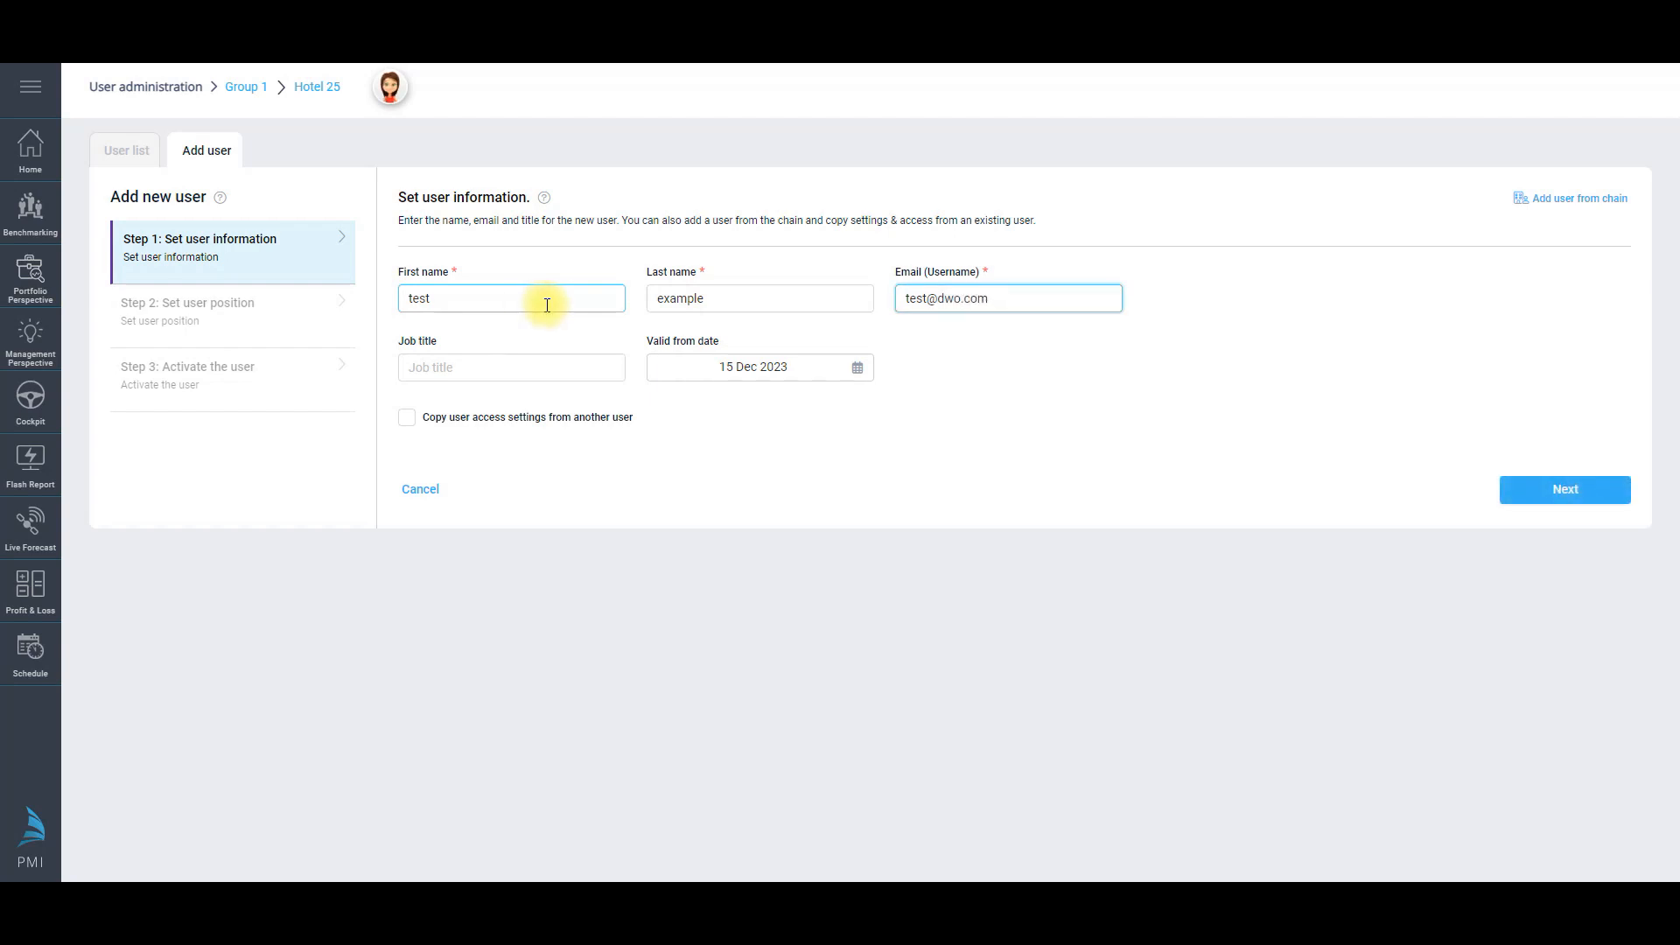
Step: Keep the 15 Dec 2023 valid-from date, skip chain search and settings copying, and continue
click(748, 367)
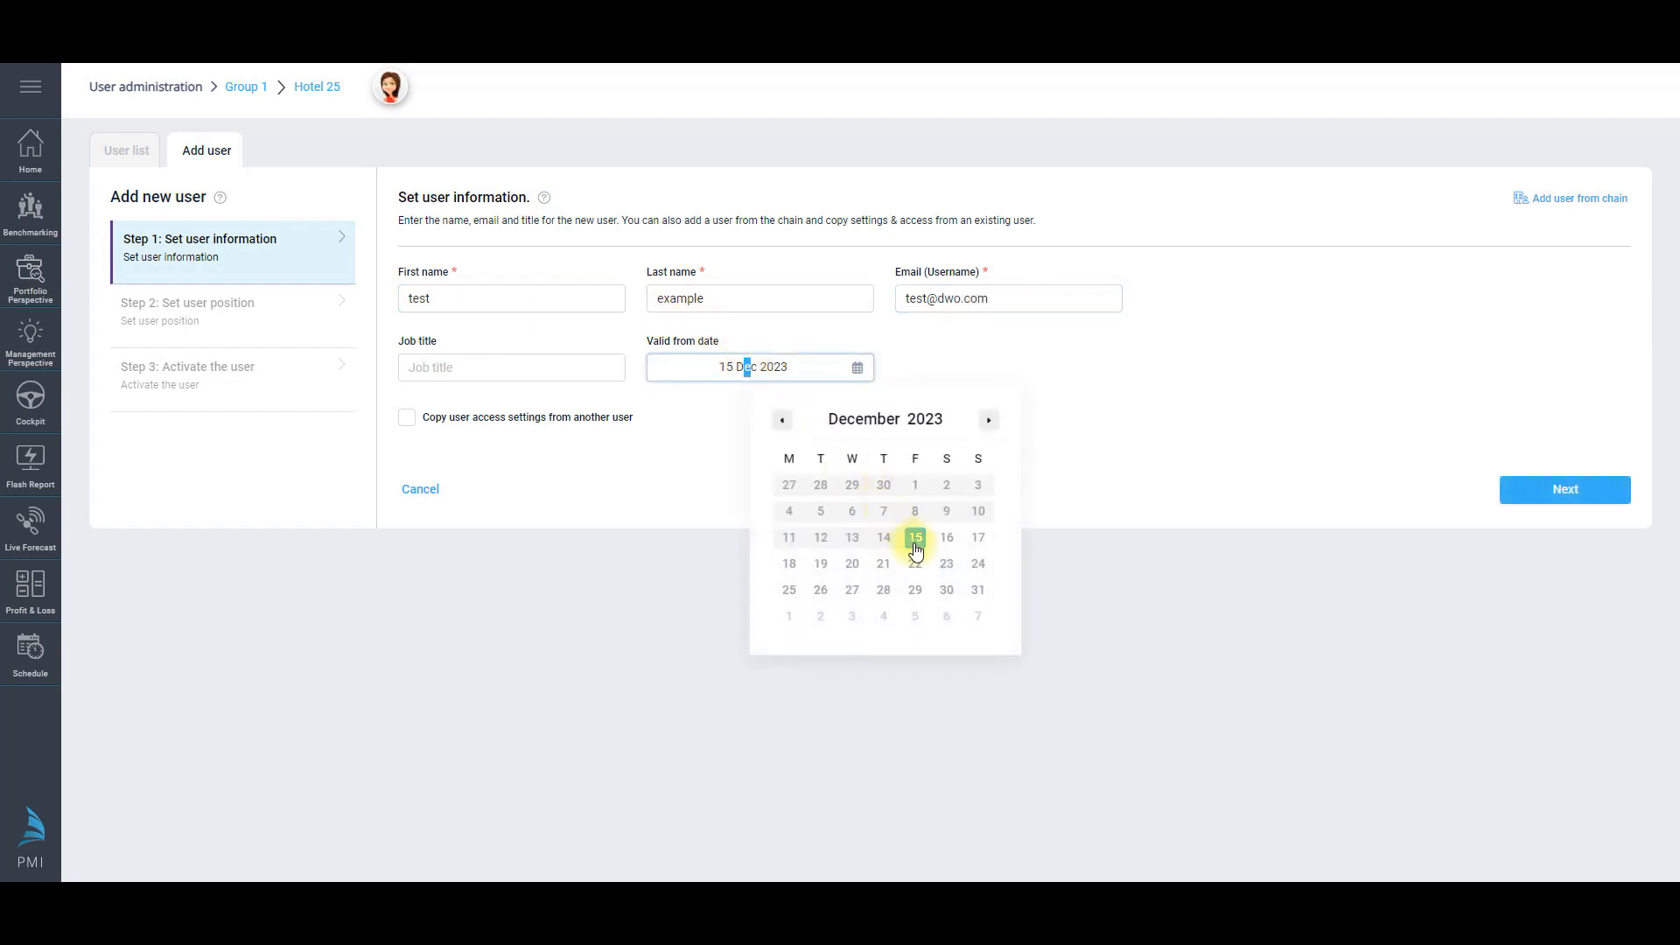
click(1304, 270)
click(1553, 201)
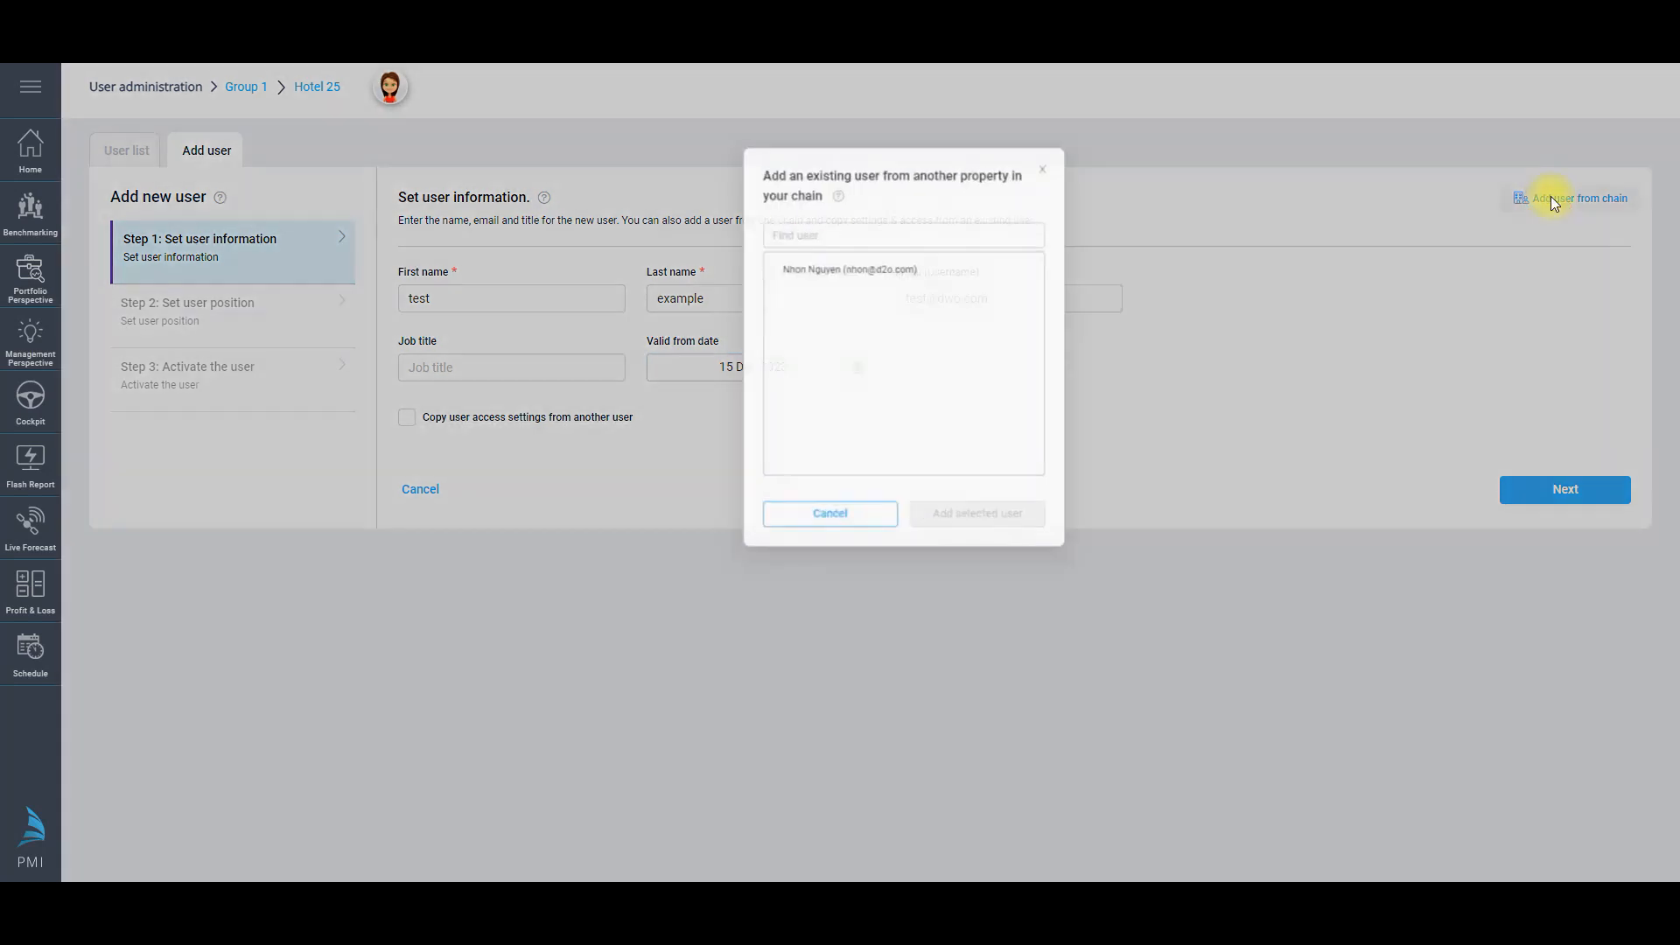
click(771, 556)
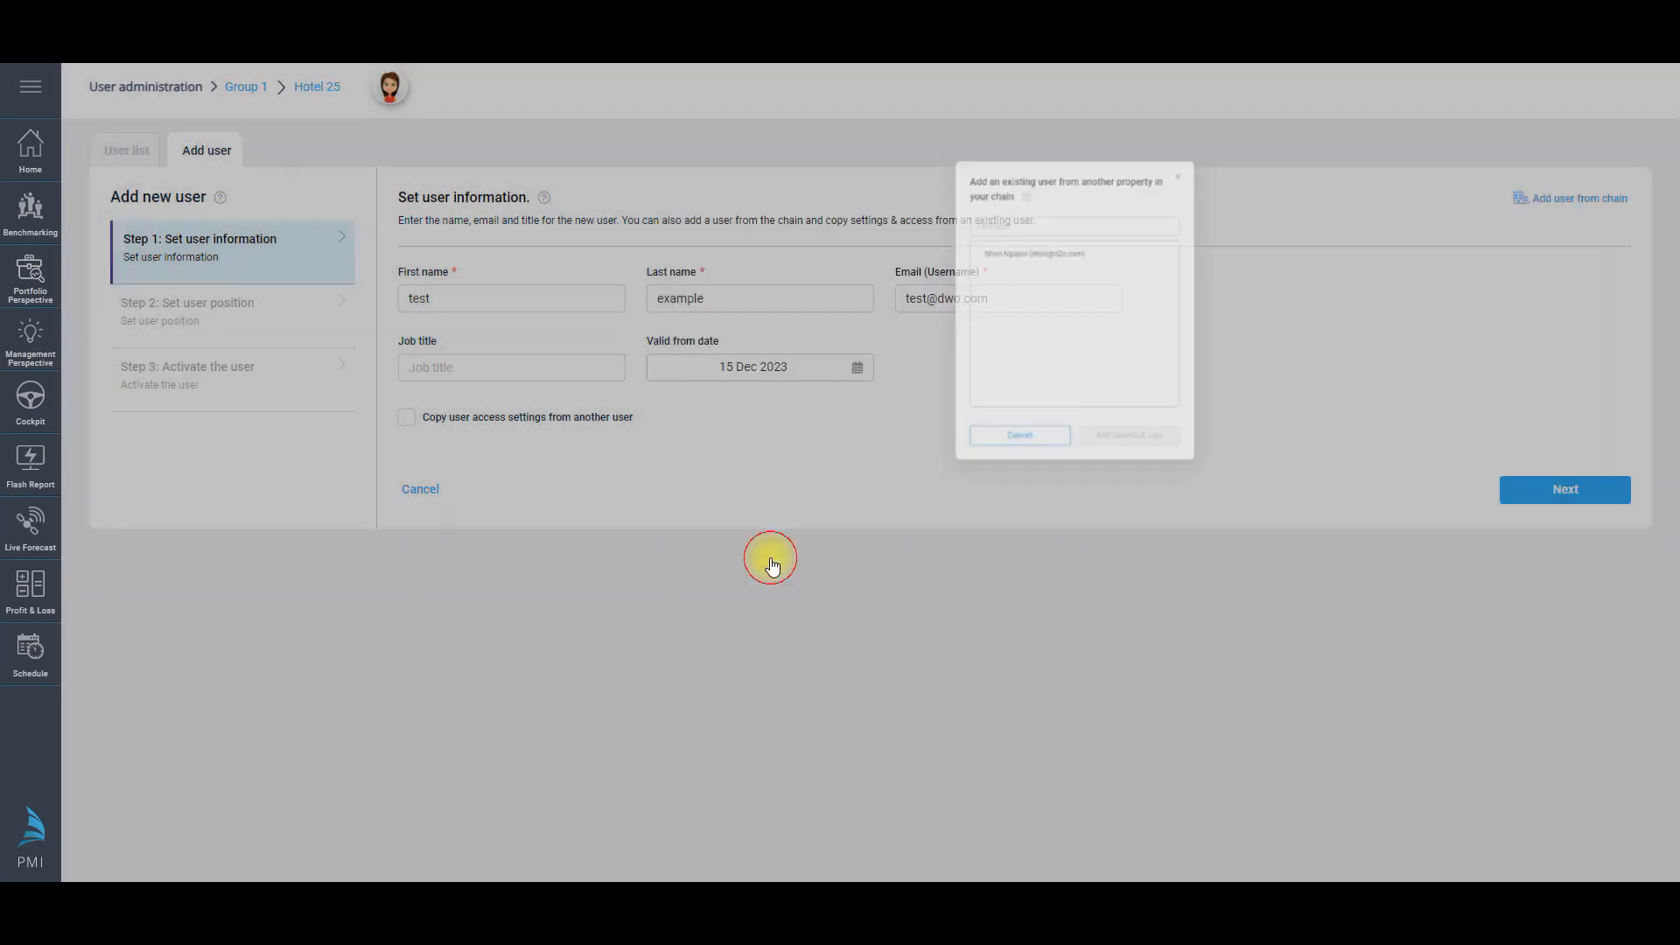
click(408, 426)
click(591, 449)
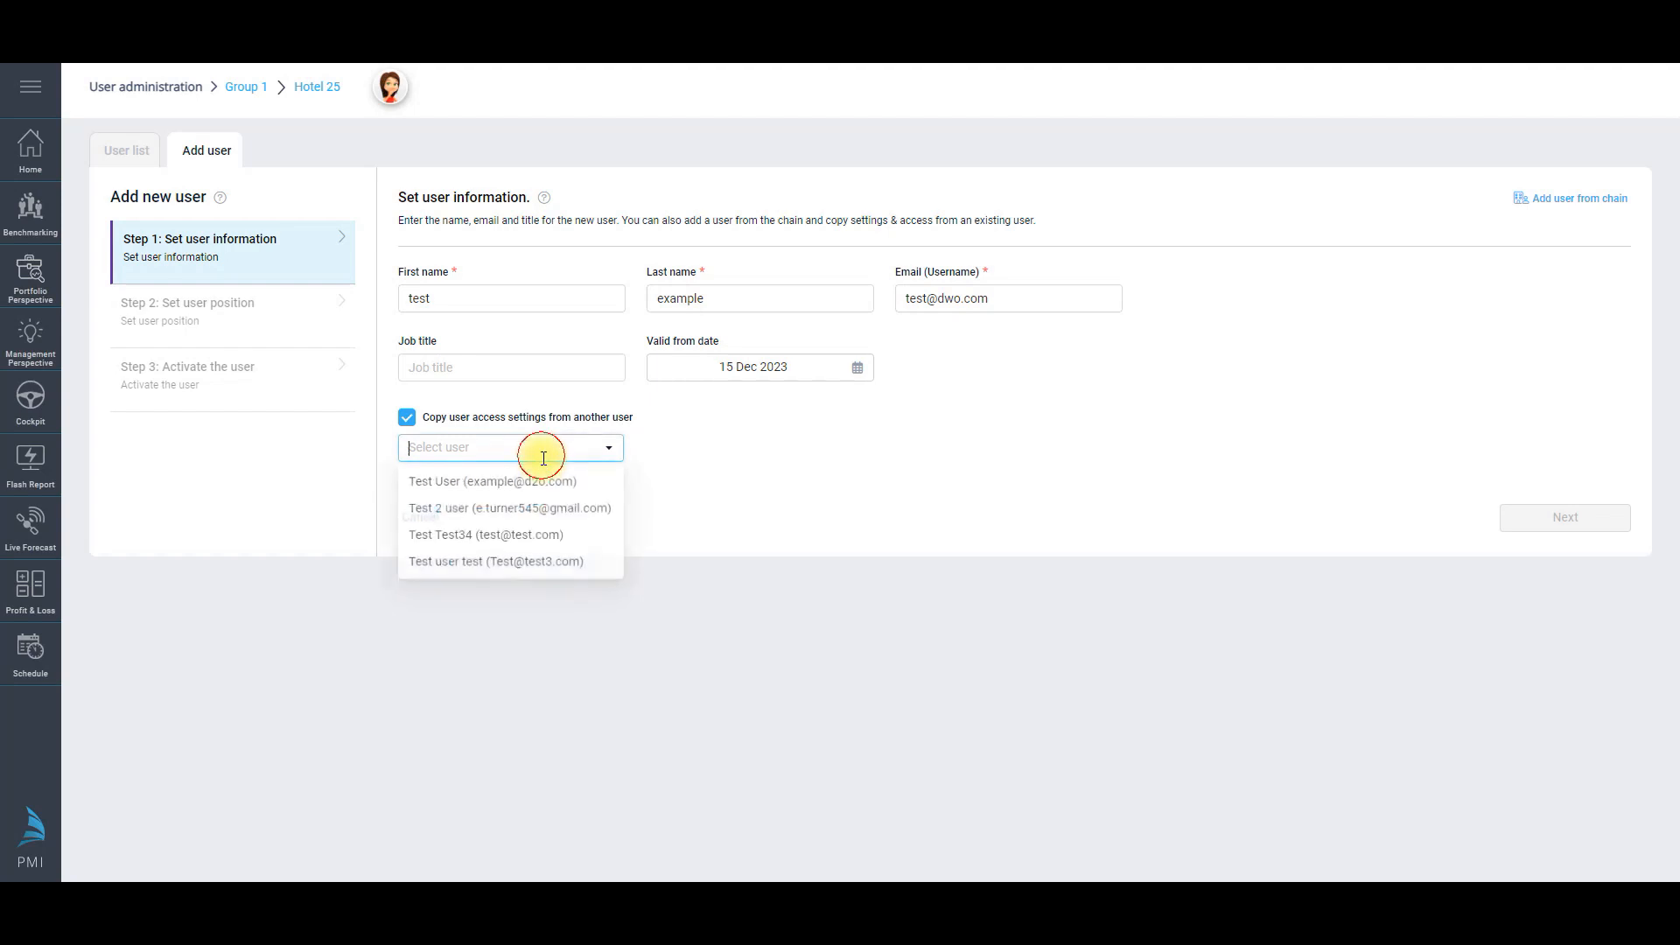
click(407, 426)
click(1602, 496)
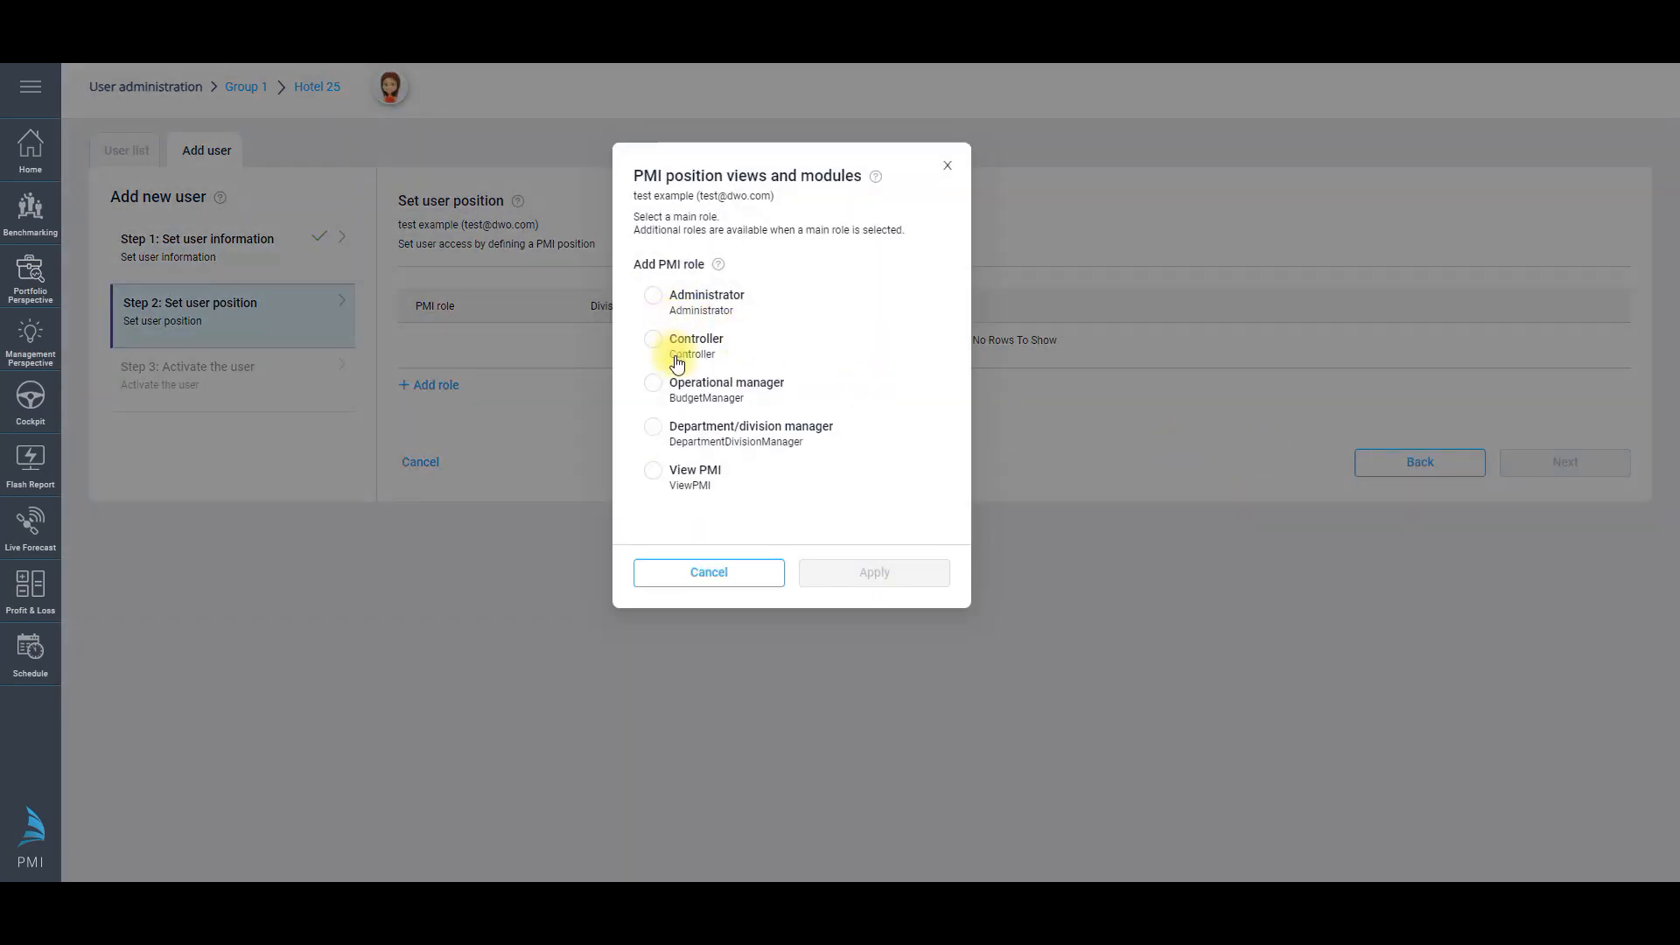
Step: Make Controller the main role and add Salary editor limited to the Food & Beverage department
click(658, 341)
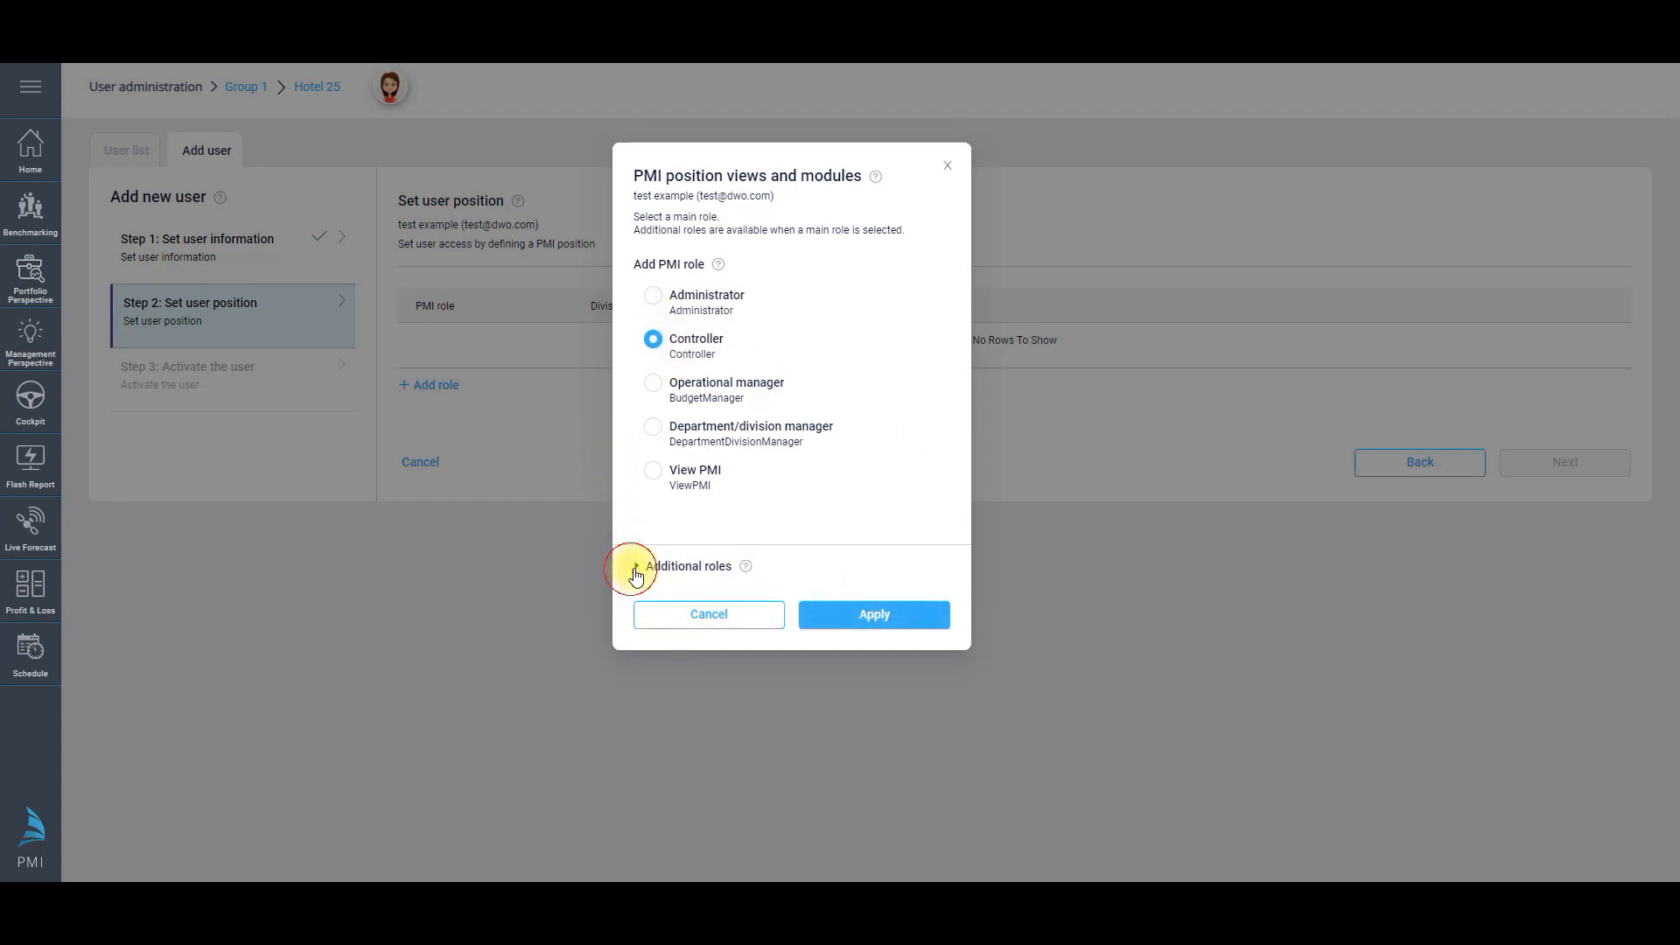
click(645, 569)
click(644, 596)
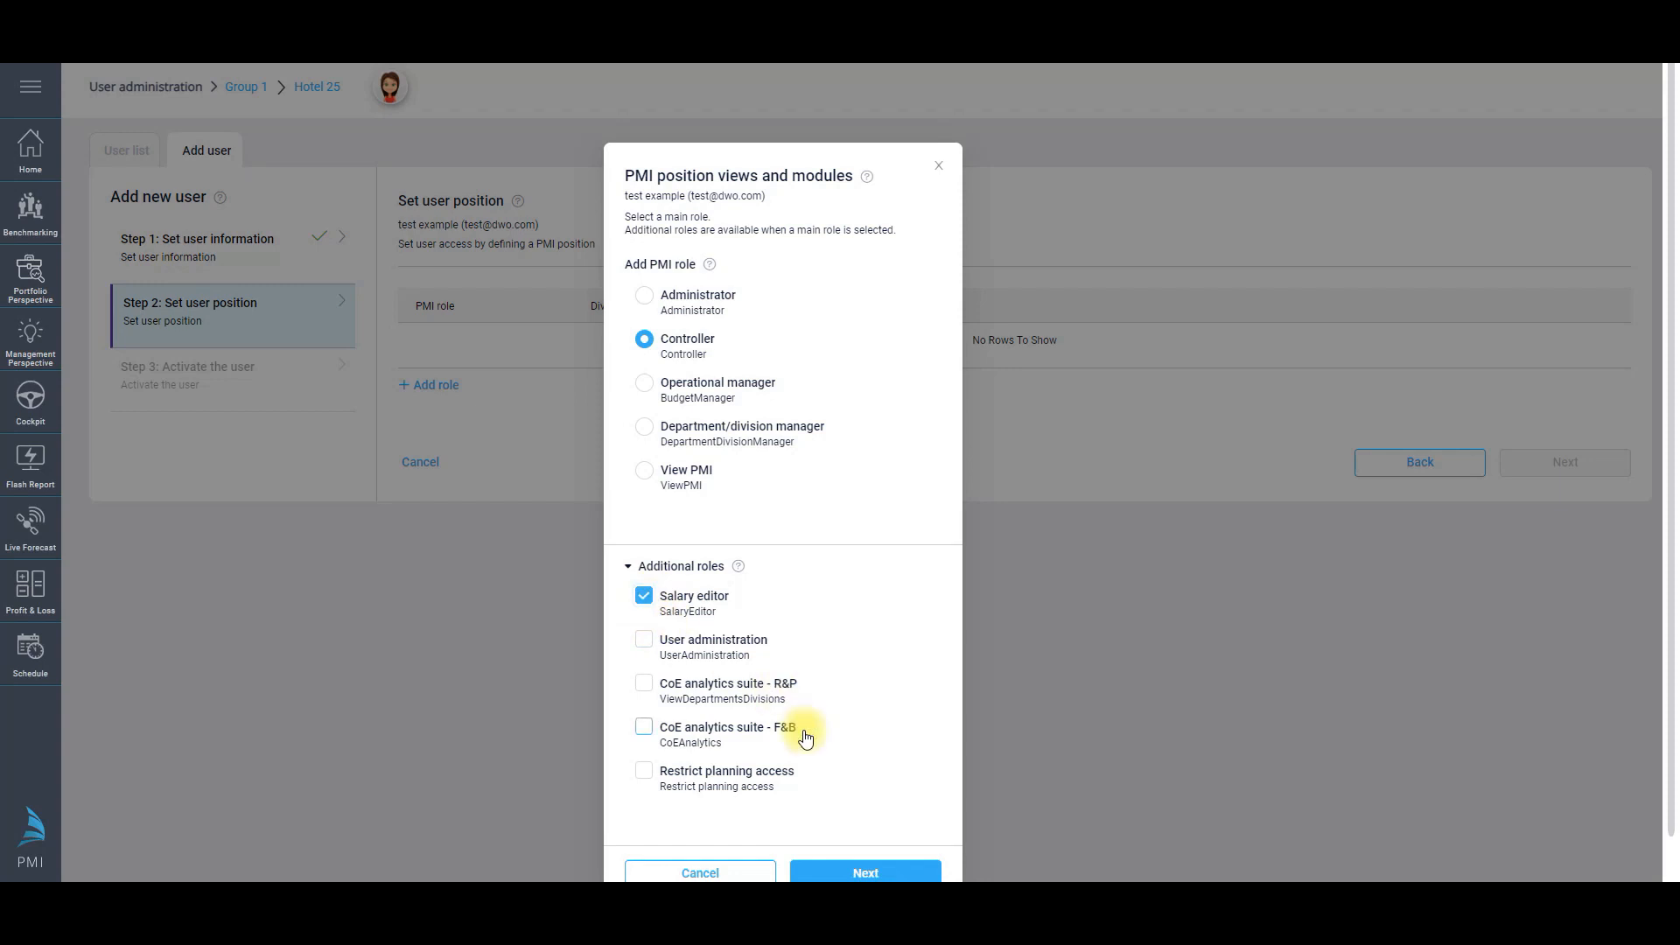
click(902, 873)
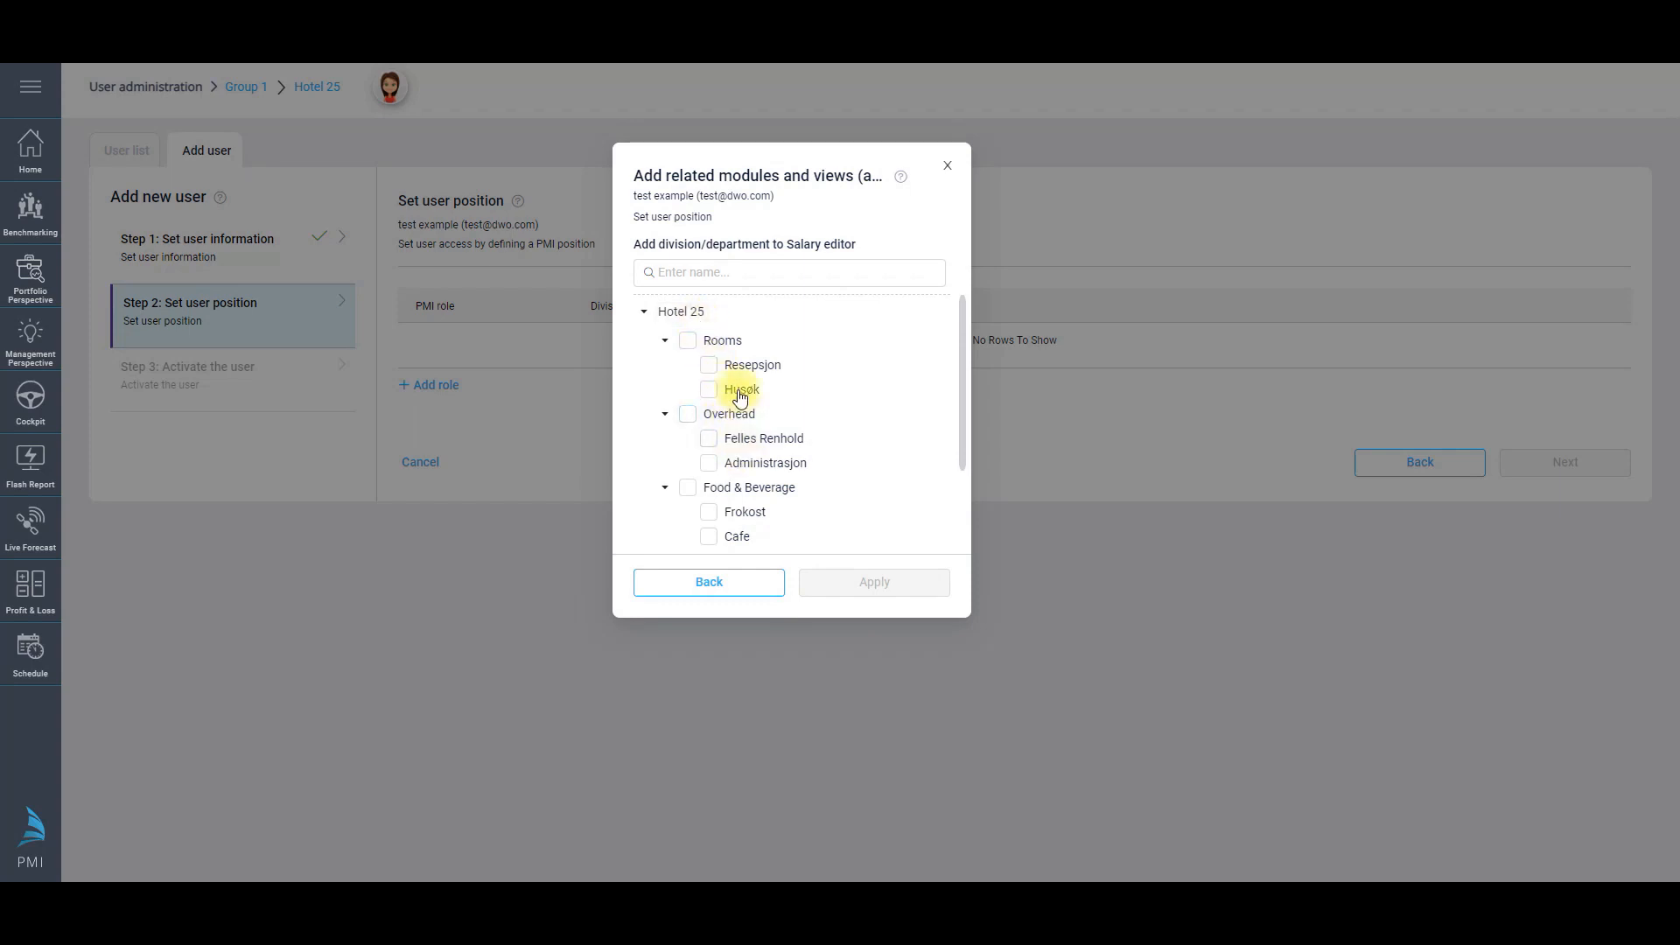
click(687, 486)
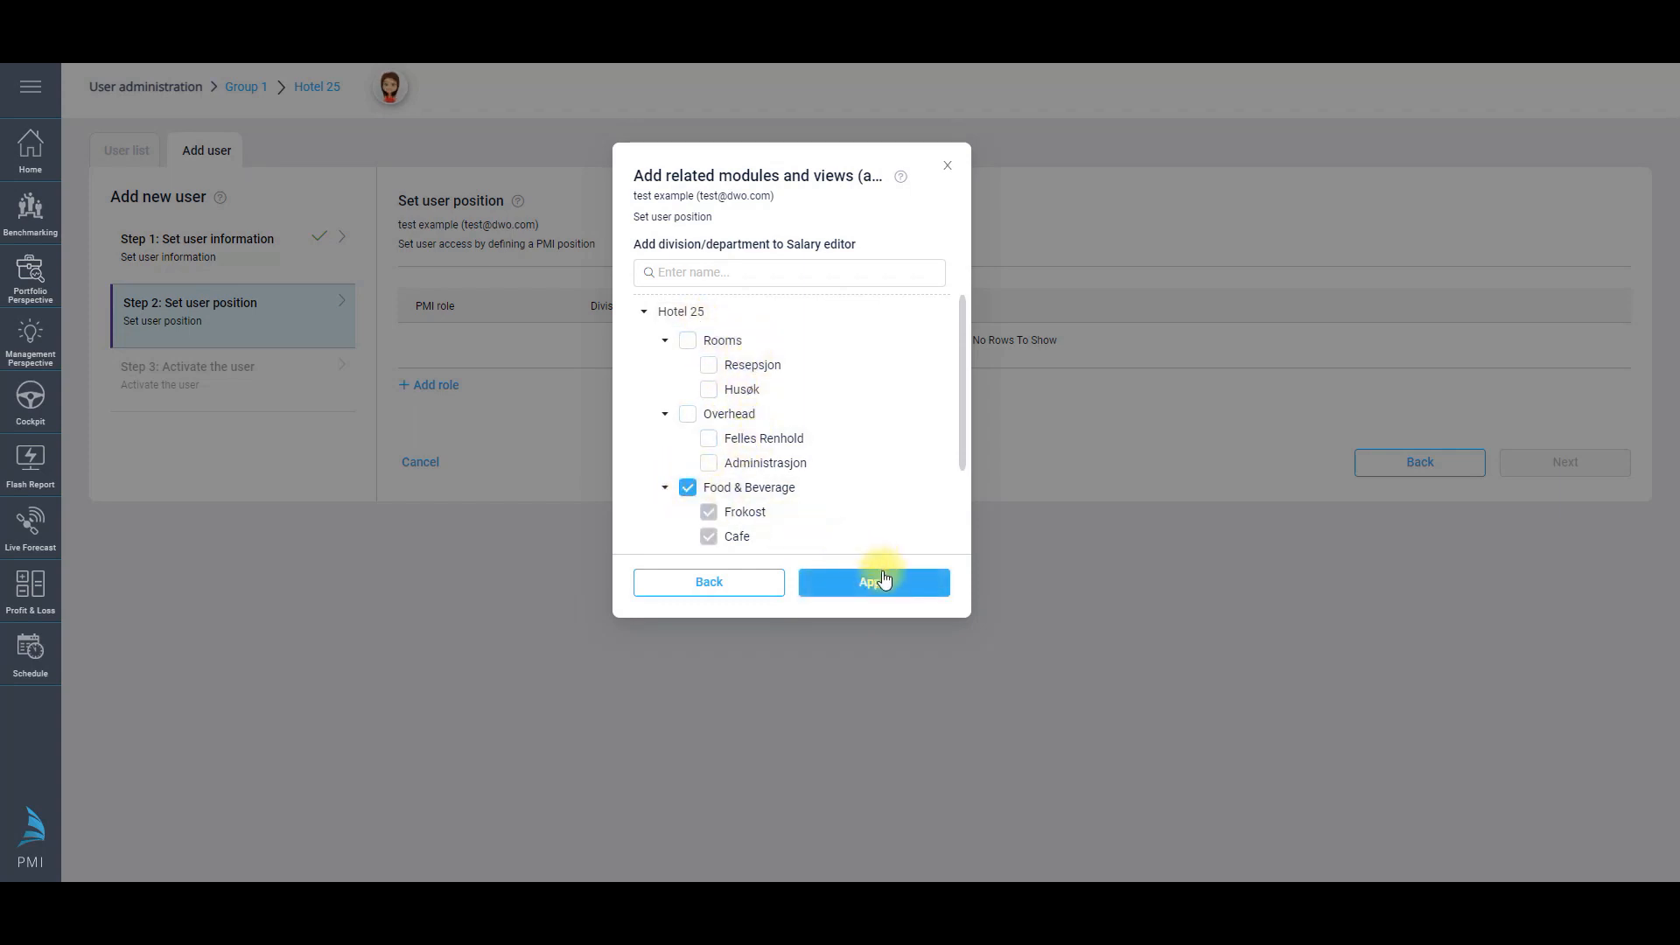
click(884, 580)
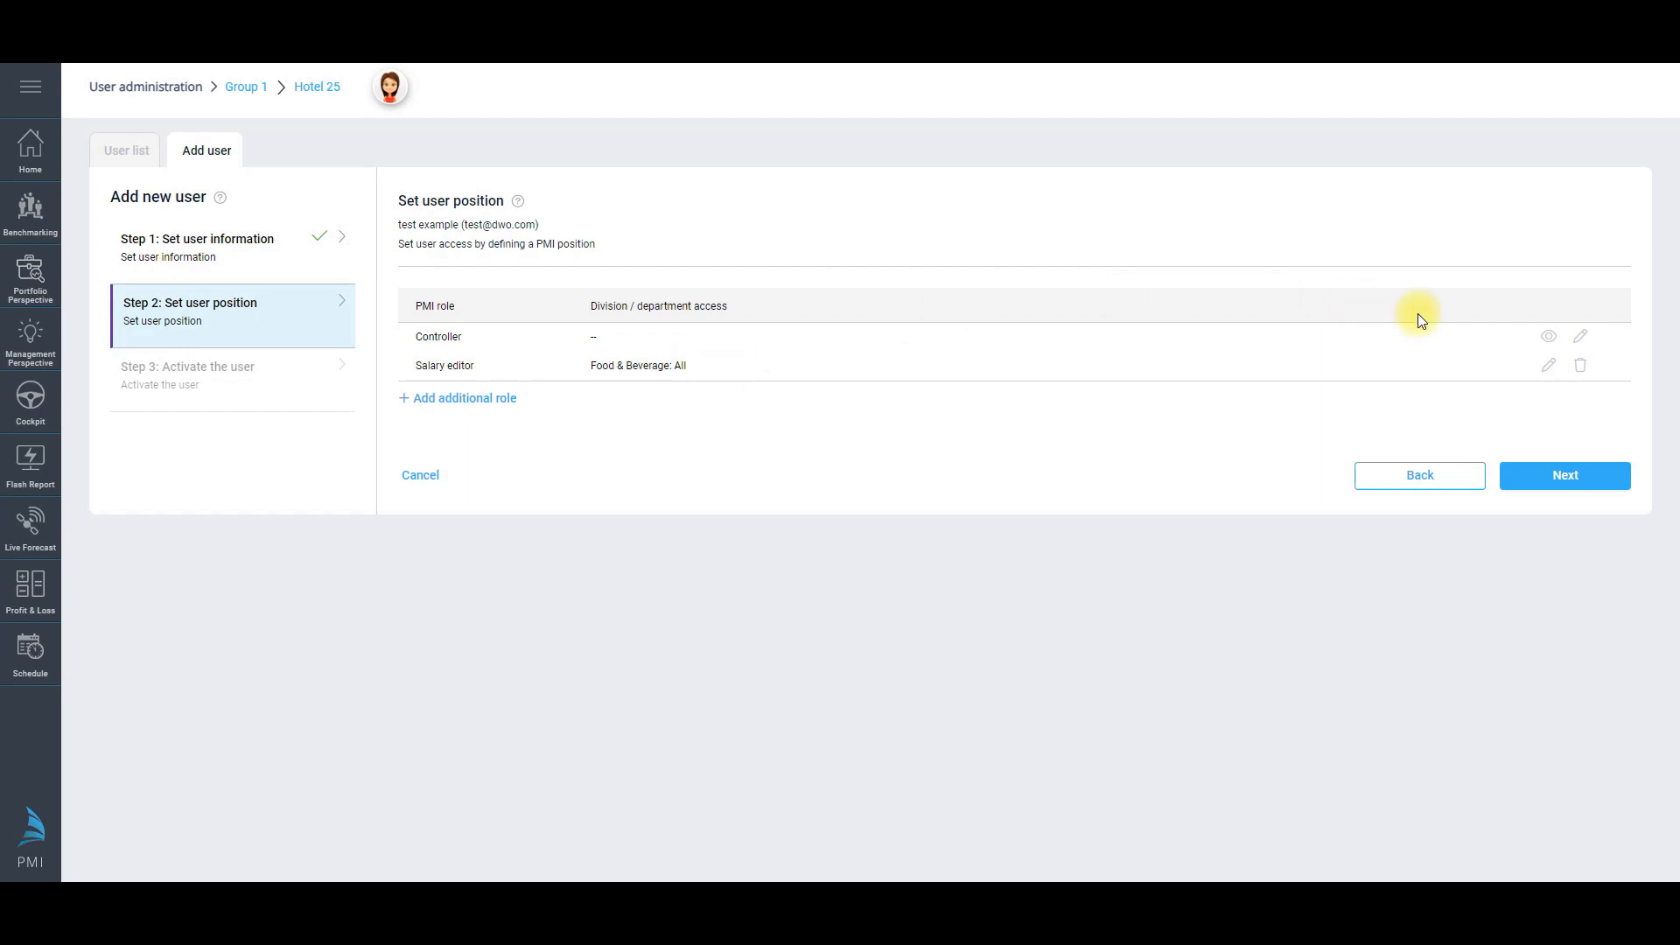
Step: Review the Controller role's access levels, then change the main role to Operational manager
click(1545, 336)
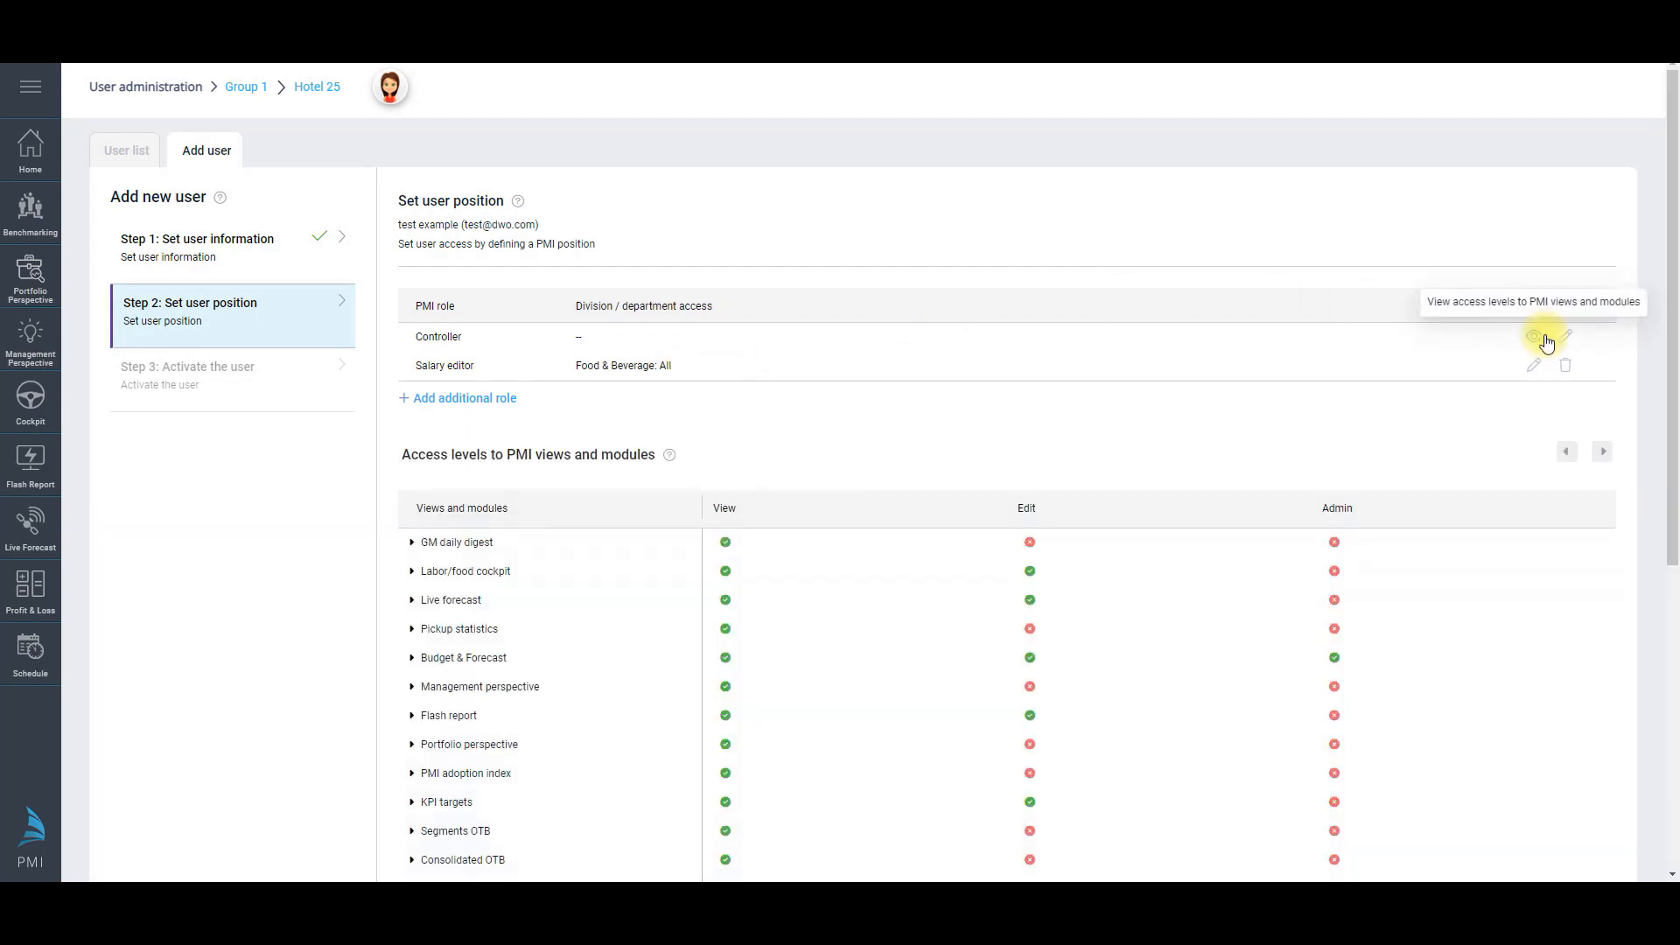
click(409, 542)
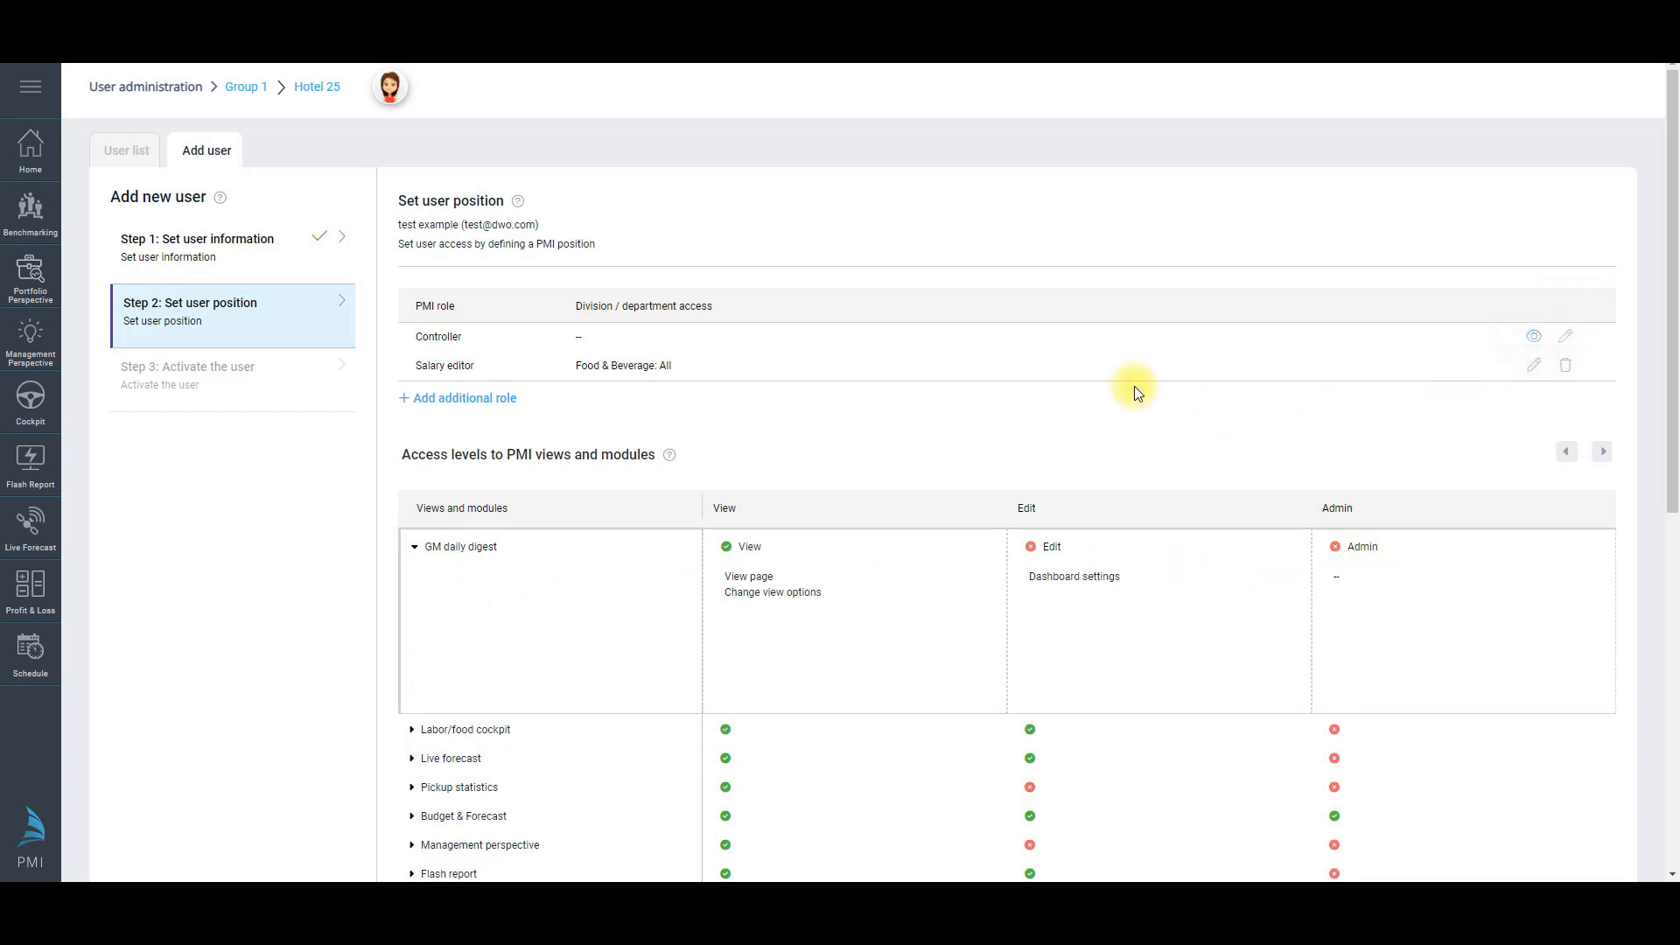
click(1566, 336)
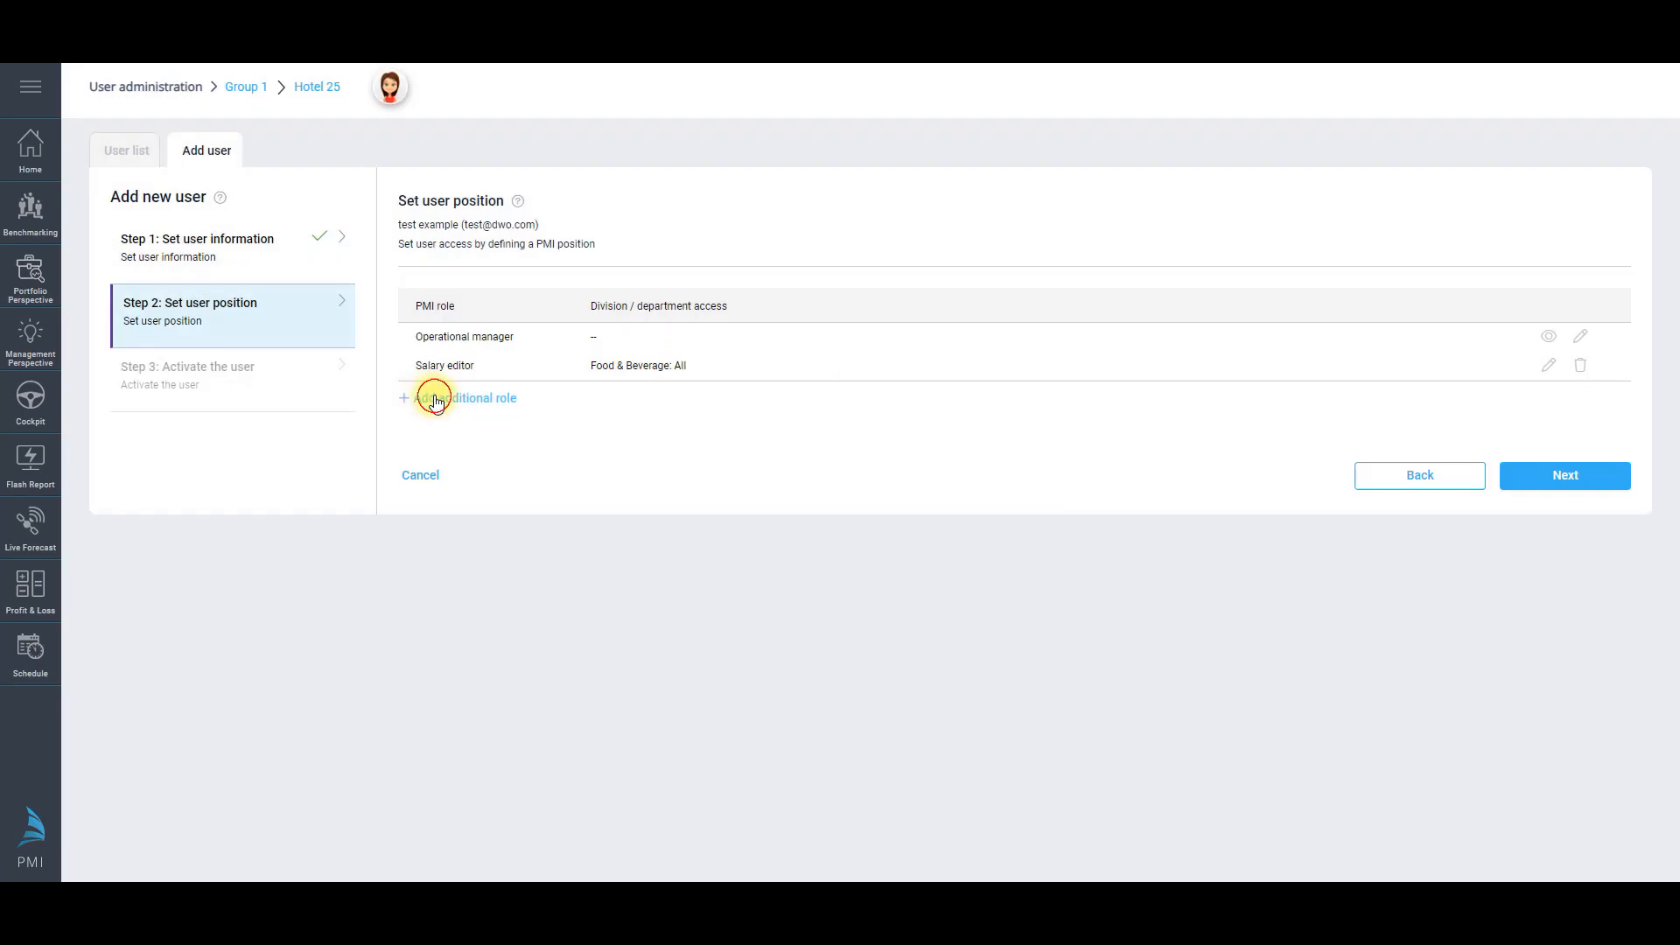
click(432, 398)
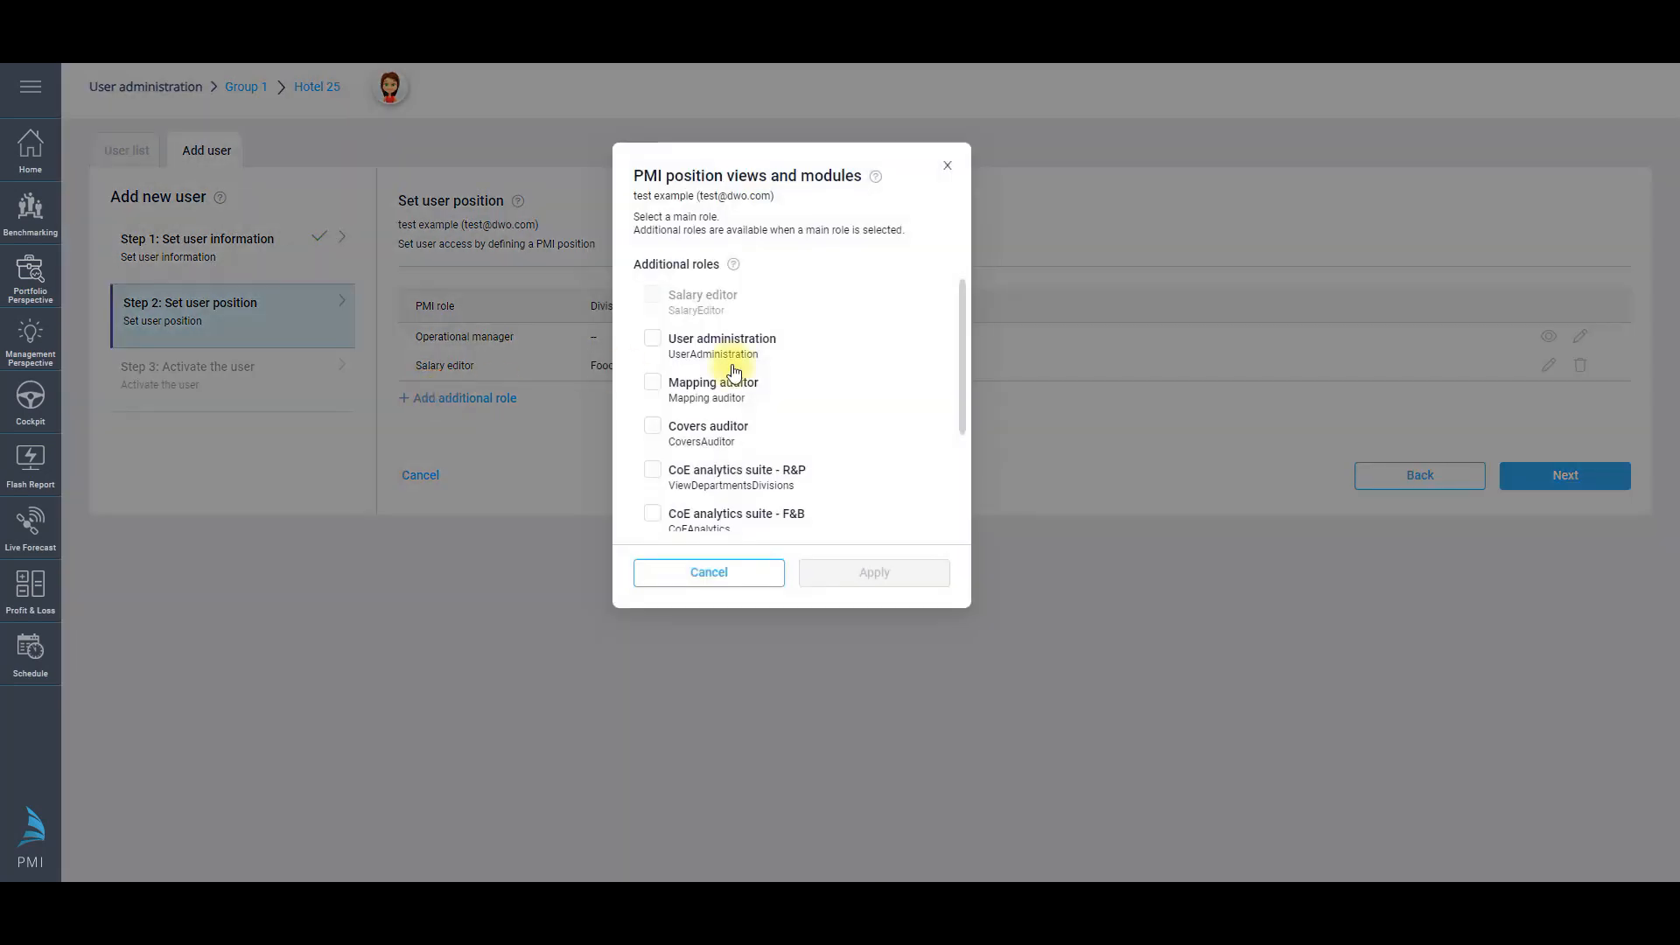
Step: Add User administration, delete Salary editor, and continue to the activation summary
click(652, 338)
click(876, 571)
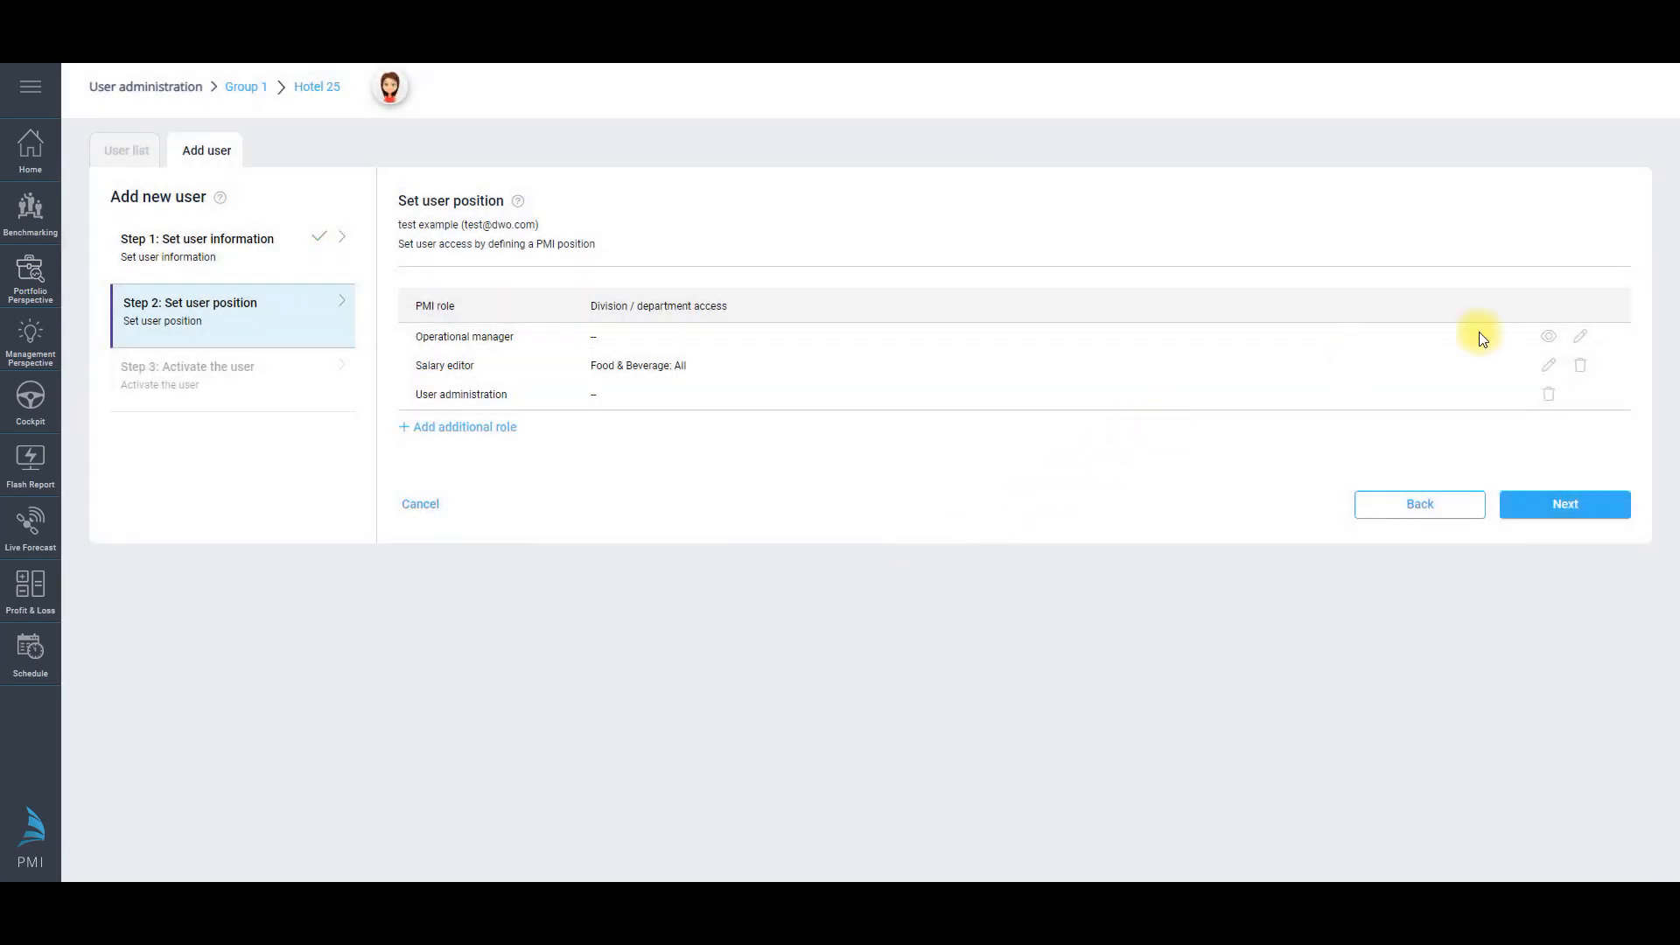
click(1581, 363)
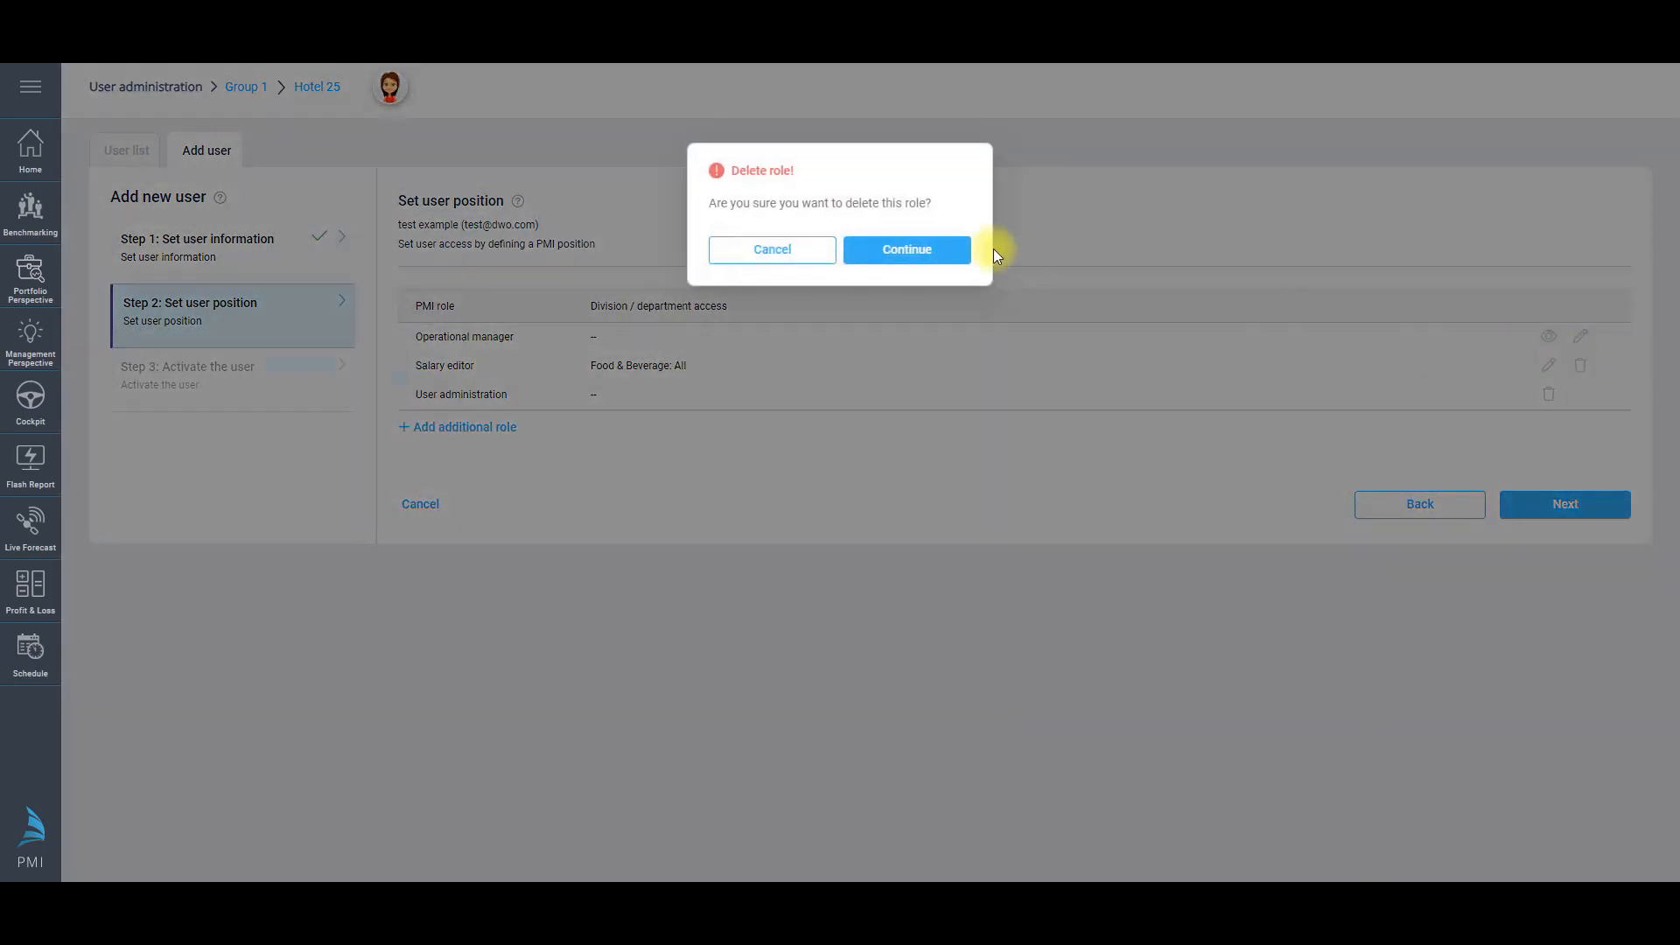
click(875, 247)
click(1599, 475)
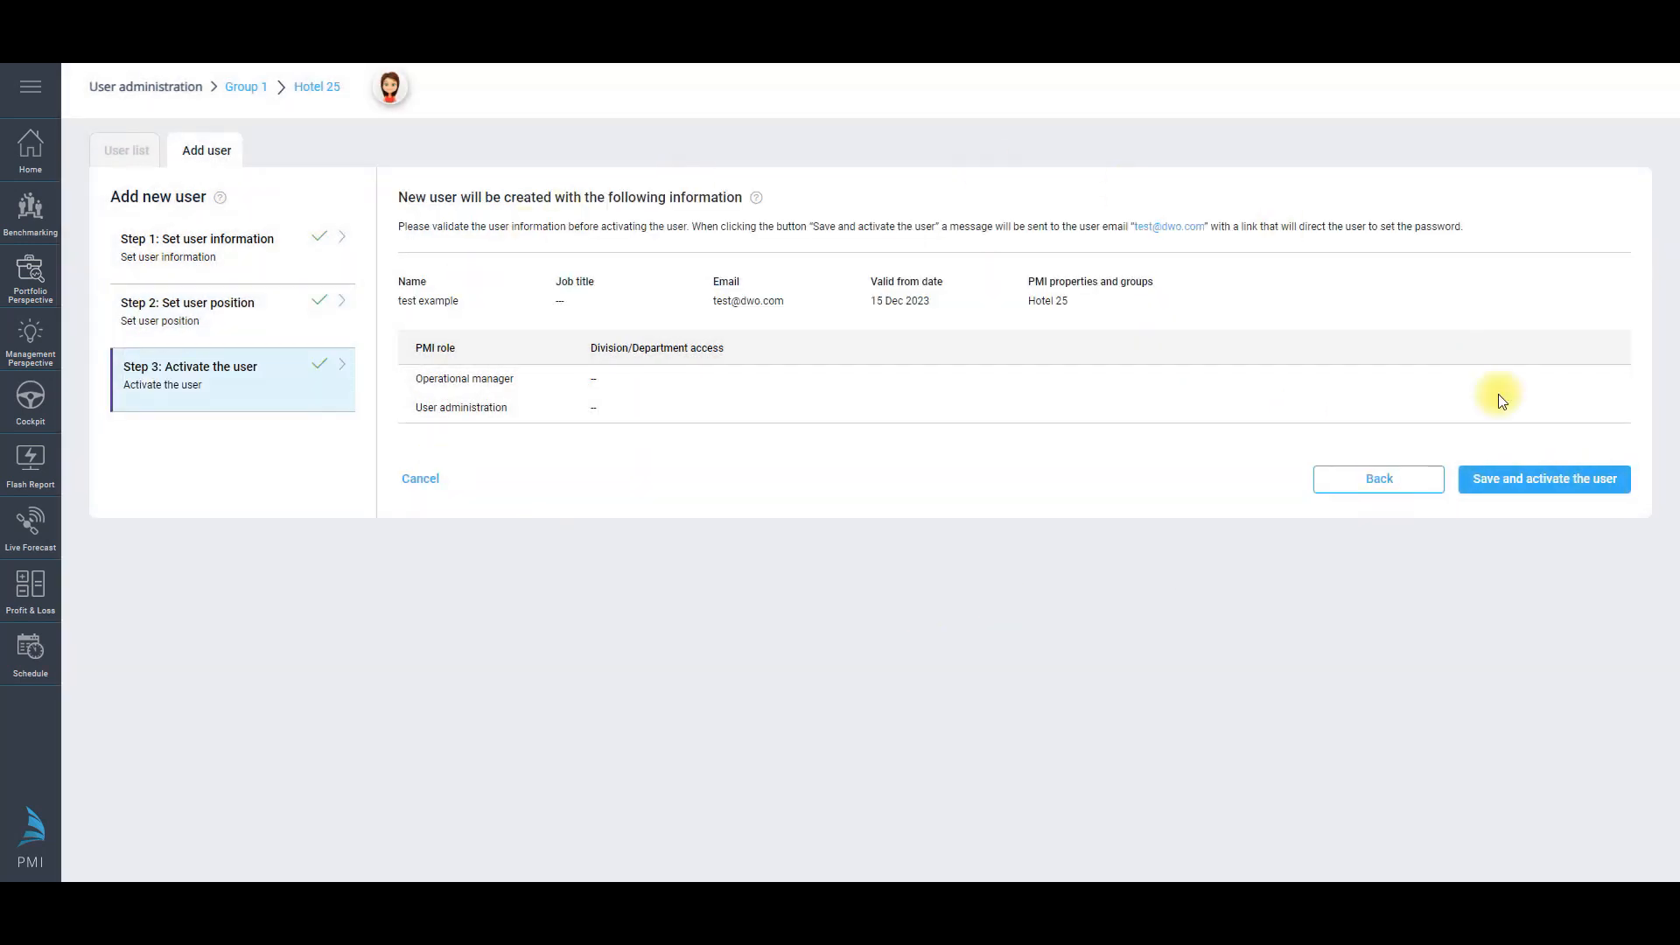
Step: Save and activate the new user, confirm, and close the Congratulations message
click(1547, 481)
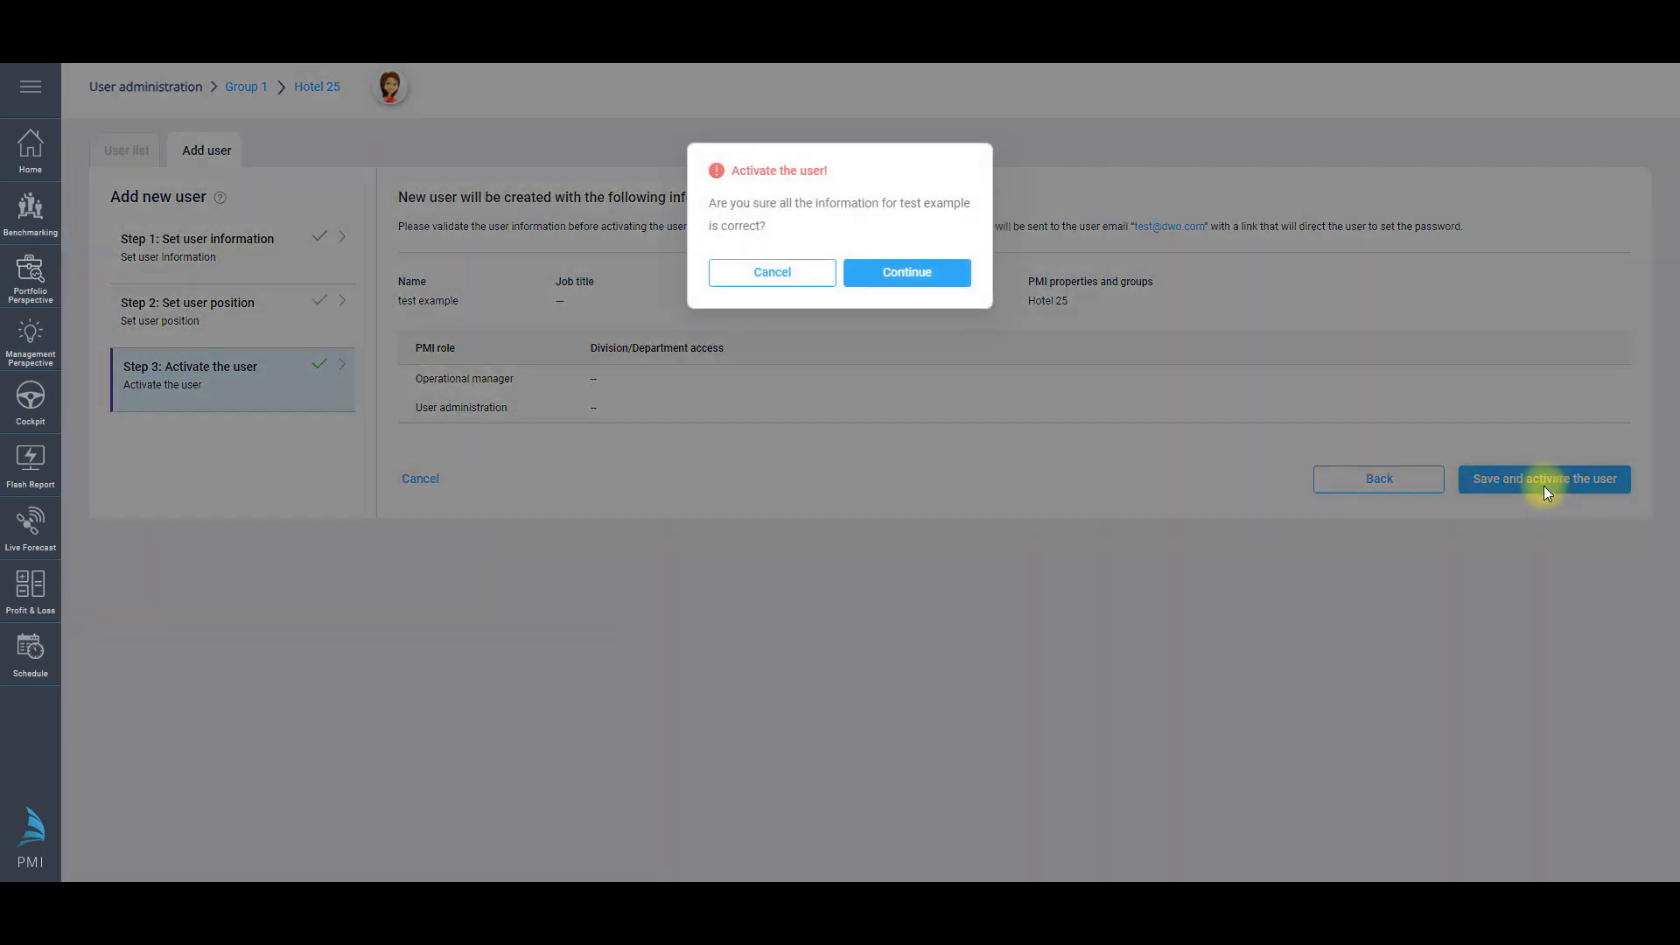
click(894, 278)
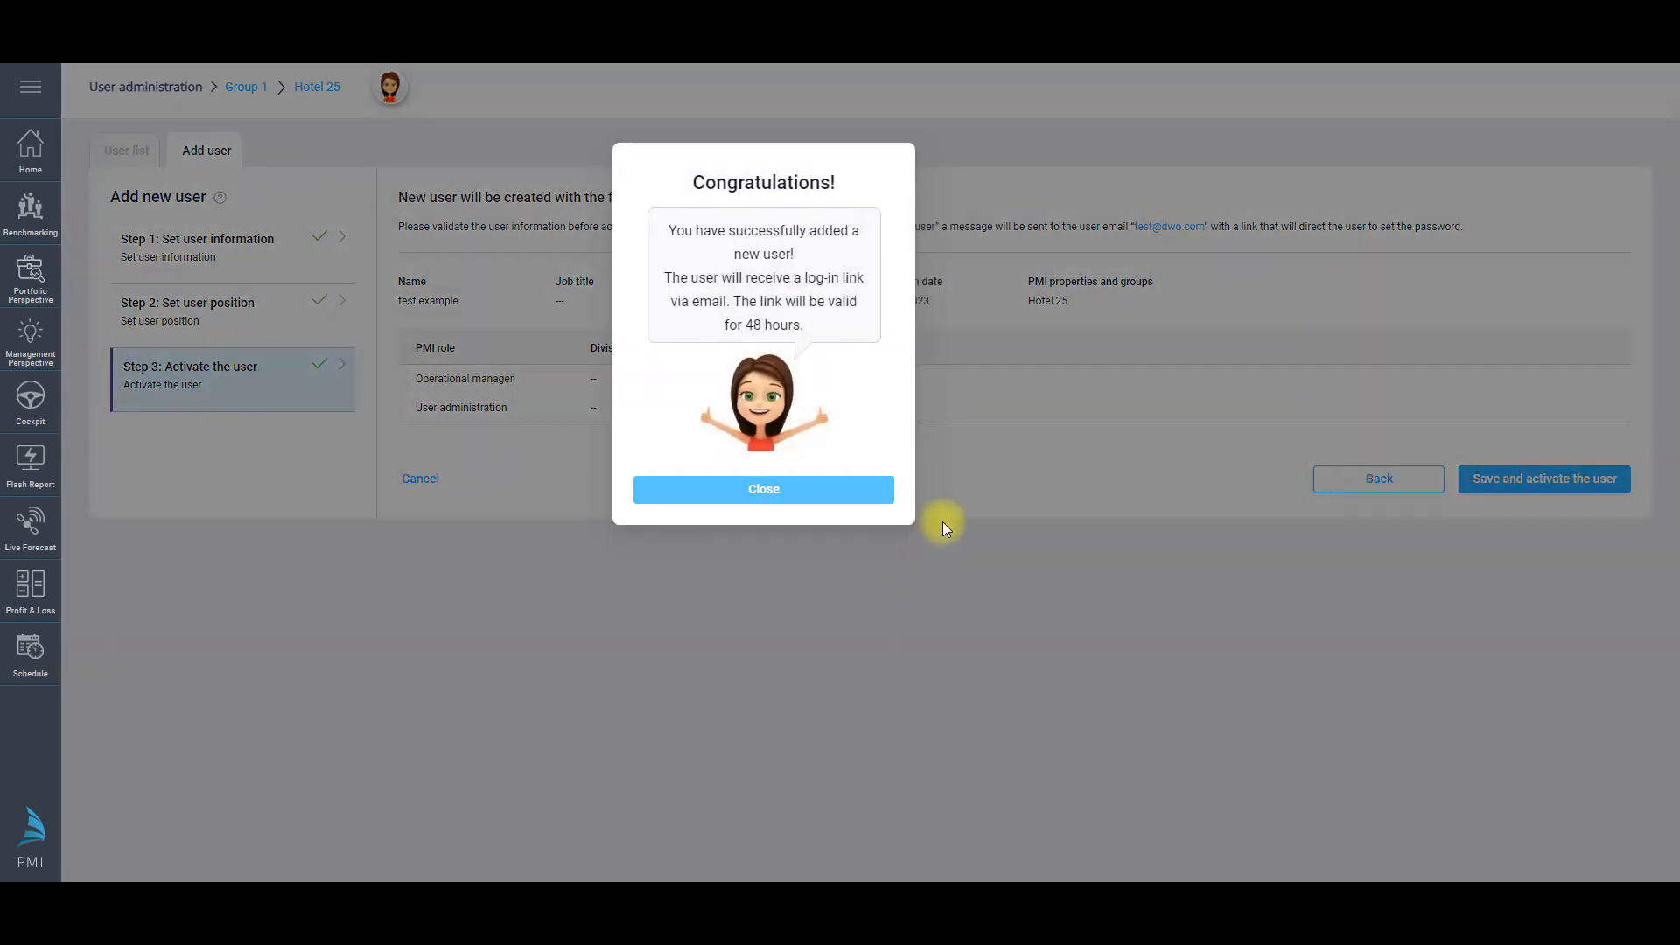
click(773, 496)
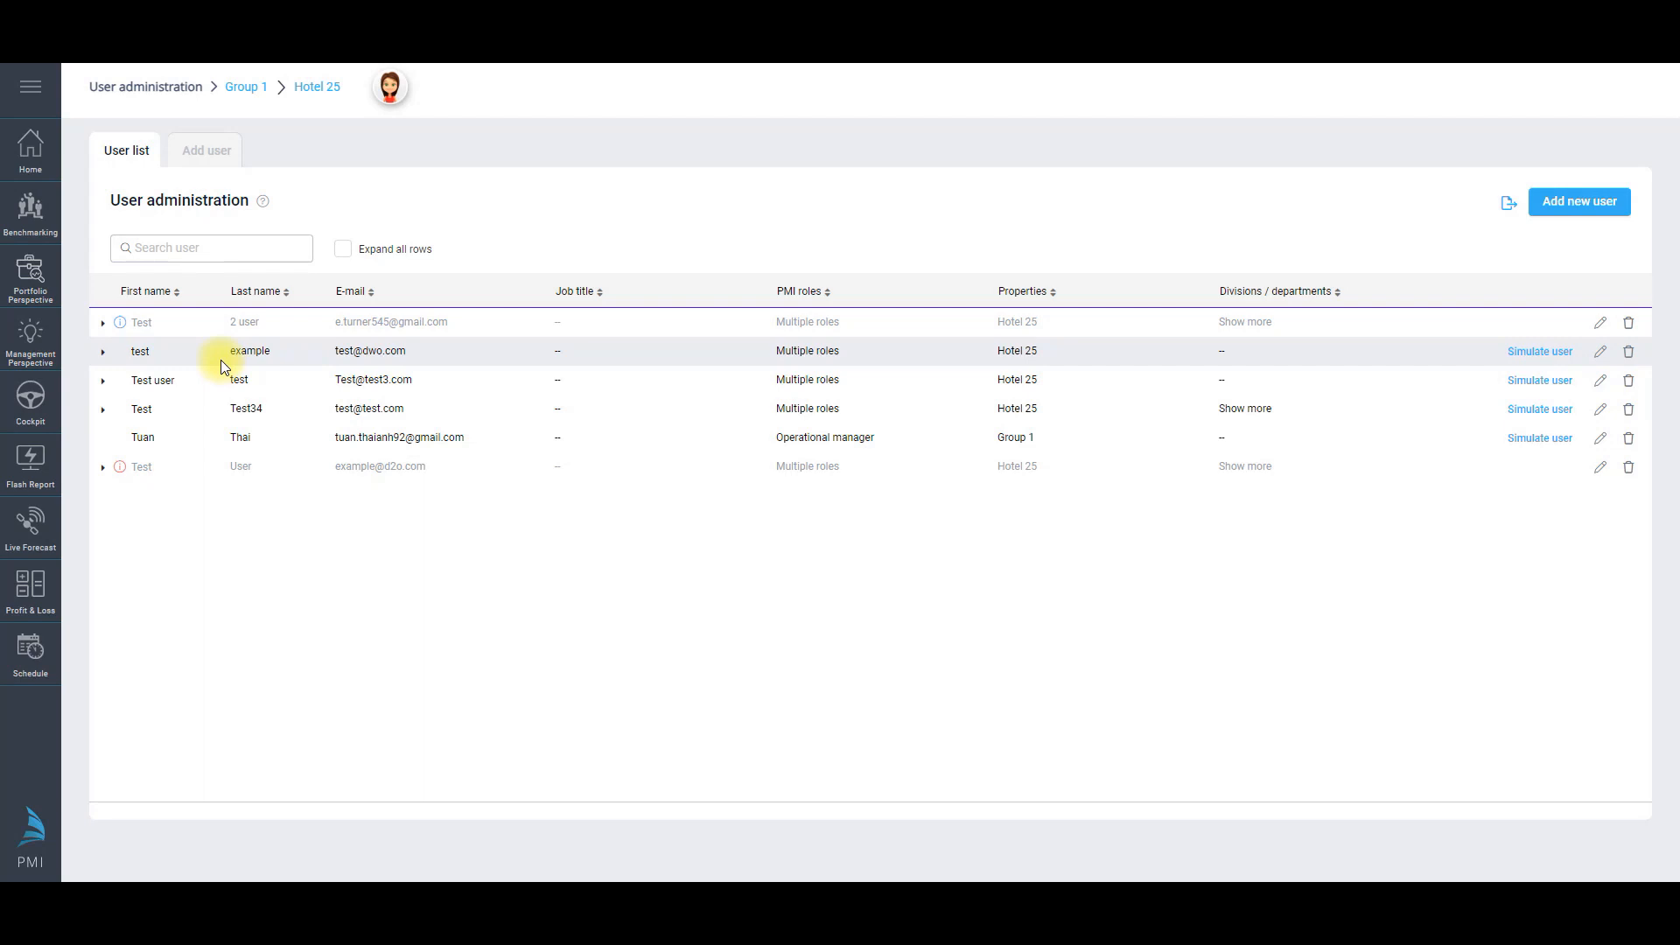
Step: Open a new Add user form and switch the property selector to all properties
click(204, 166)
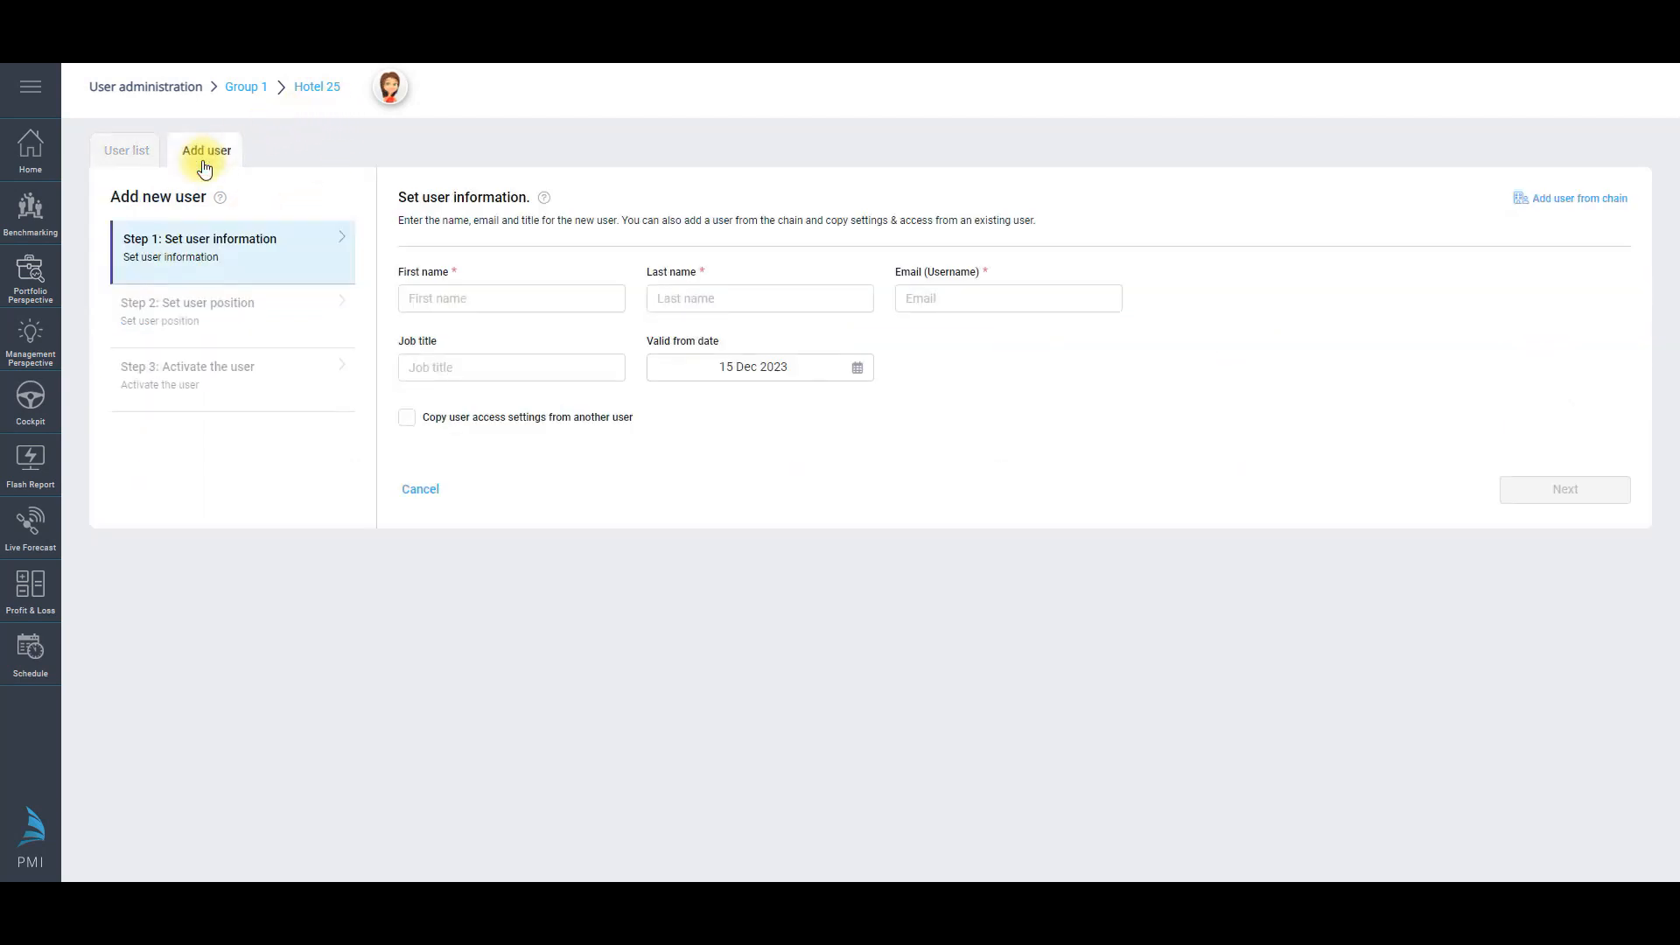
click(325, 89)
click(355, 261)
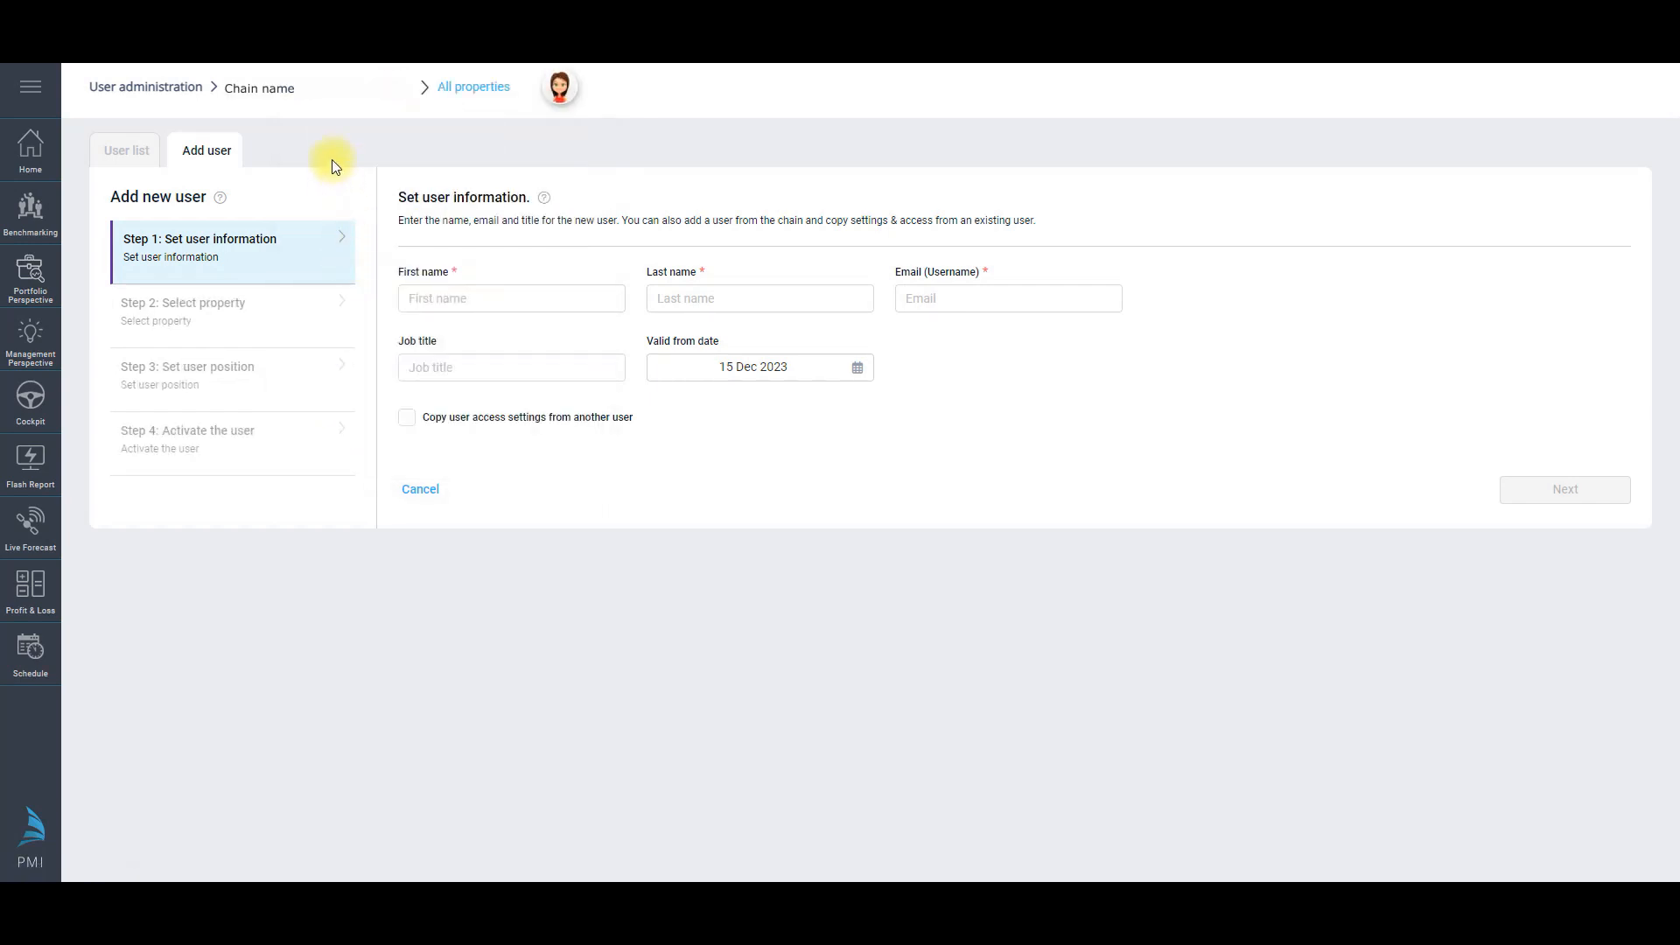
Step: Enter the chain user's first name, last name and login e-mail
click(560, 299)
text(ex)
key(Tab)
text(chain)
key(Tab)
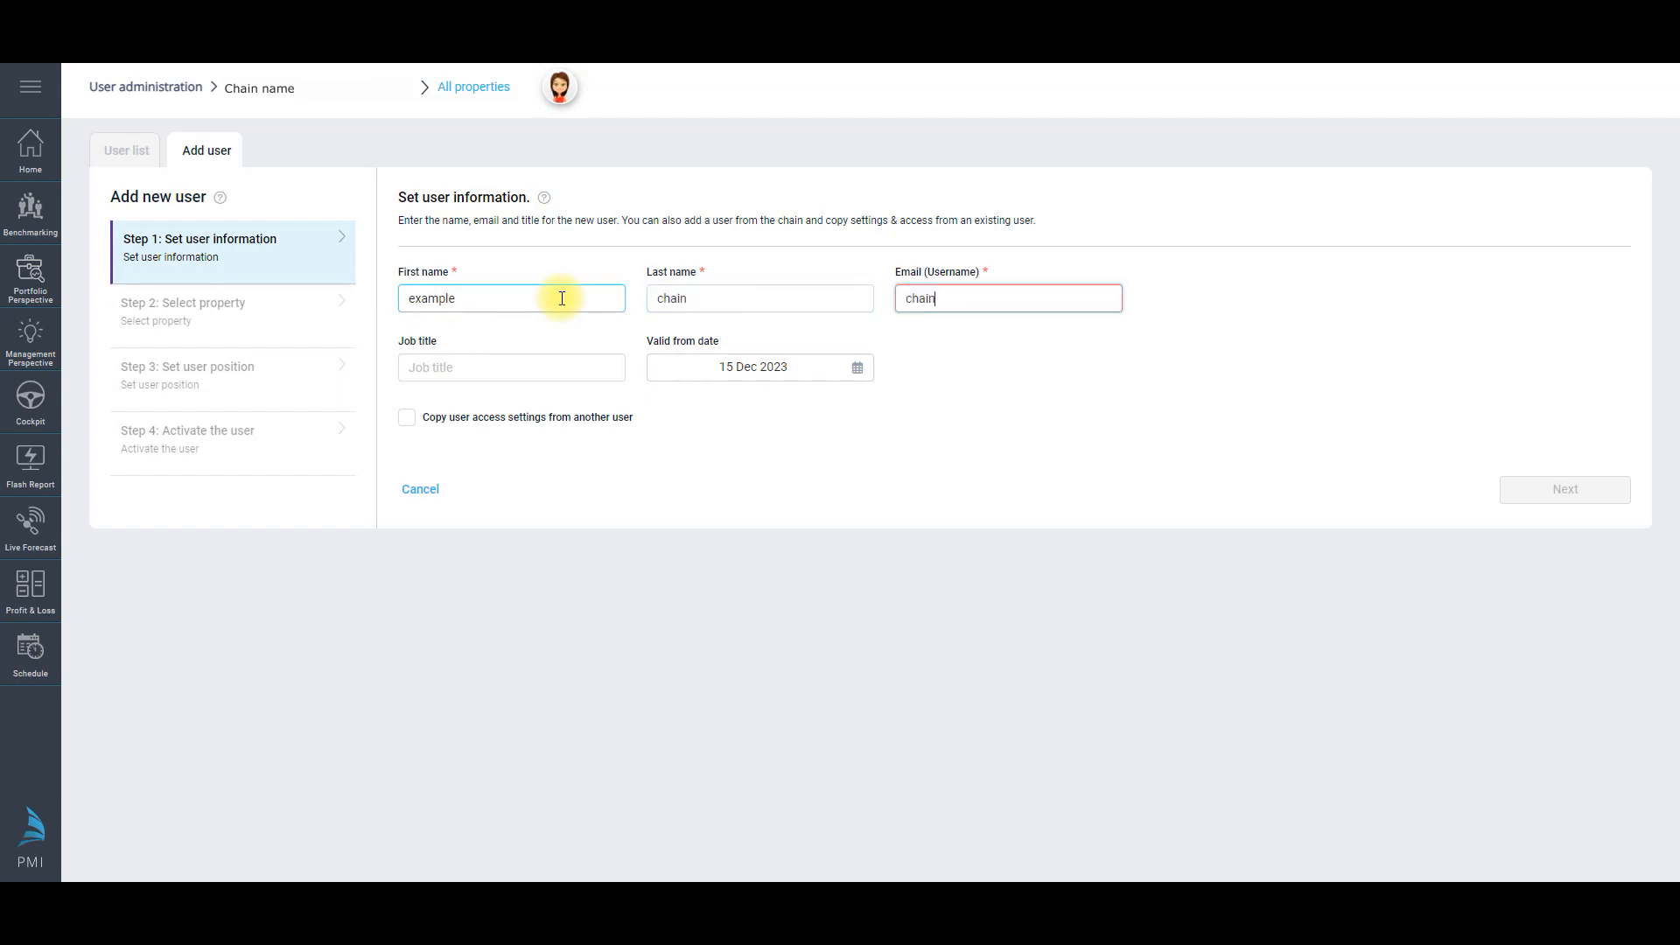
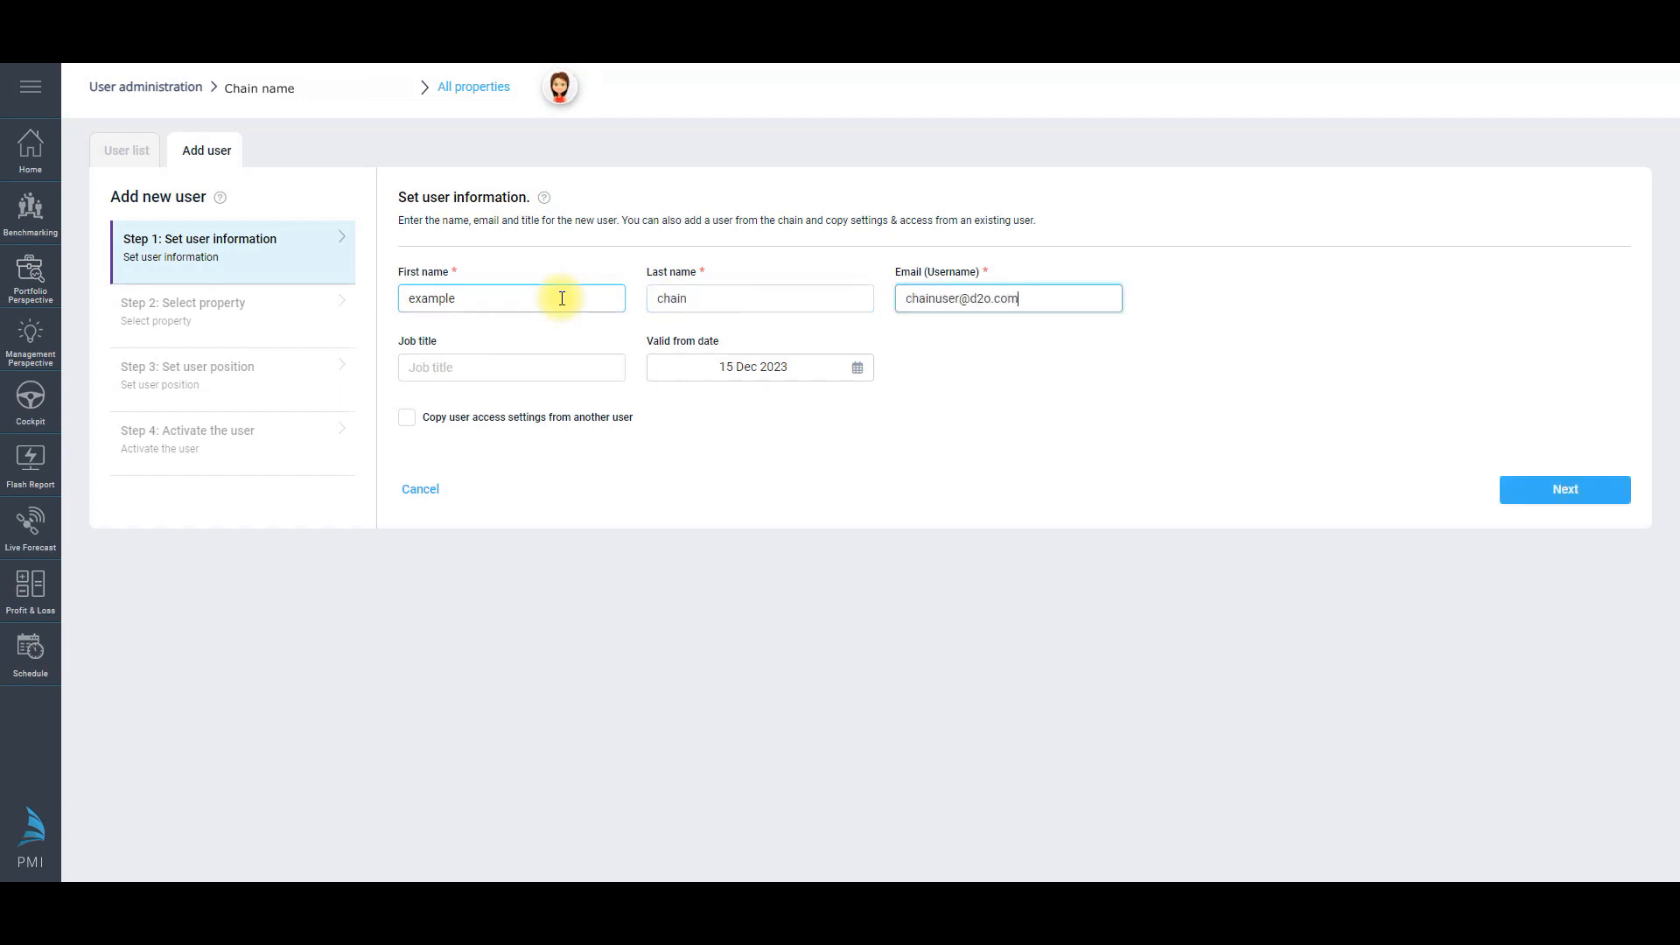
Step: Give the user access to Hotel 71 and Hotel 25 from Group 1
click(1526, 486)
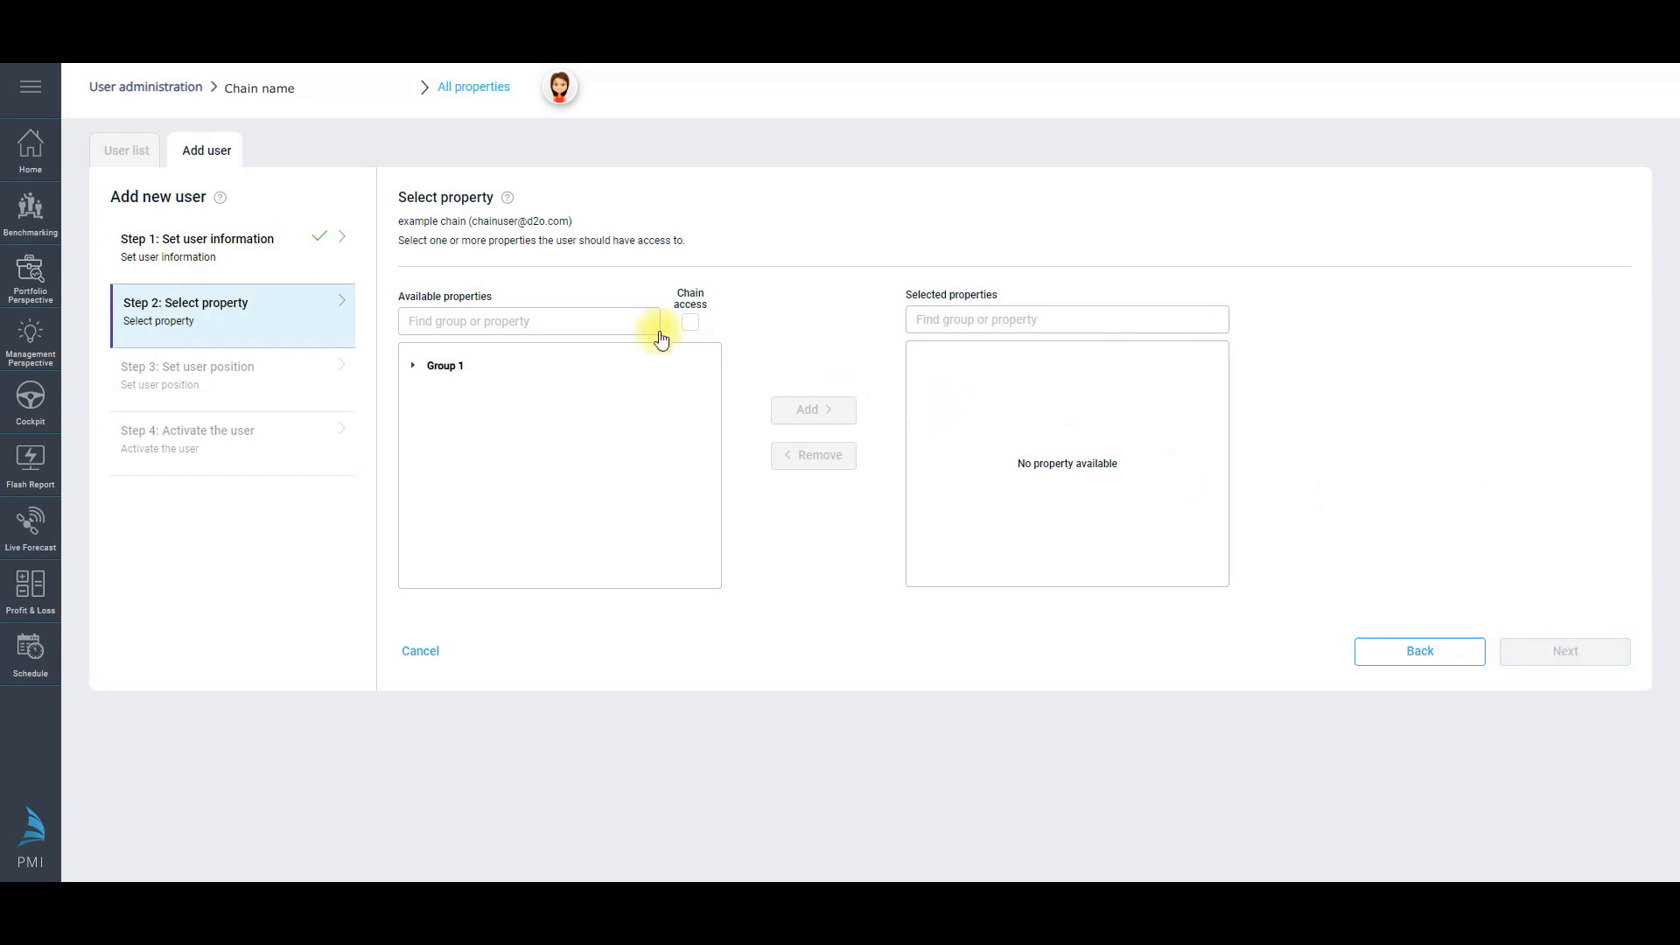
click(412, 365)
click(473, 535)
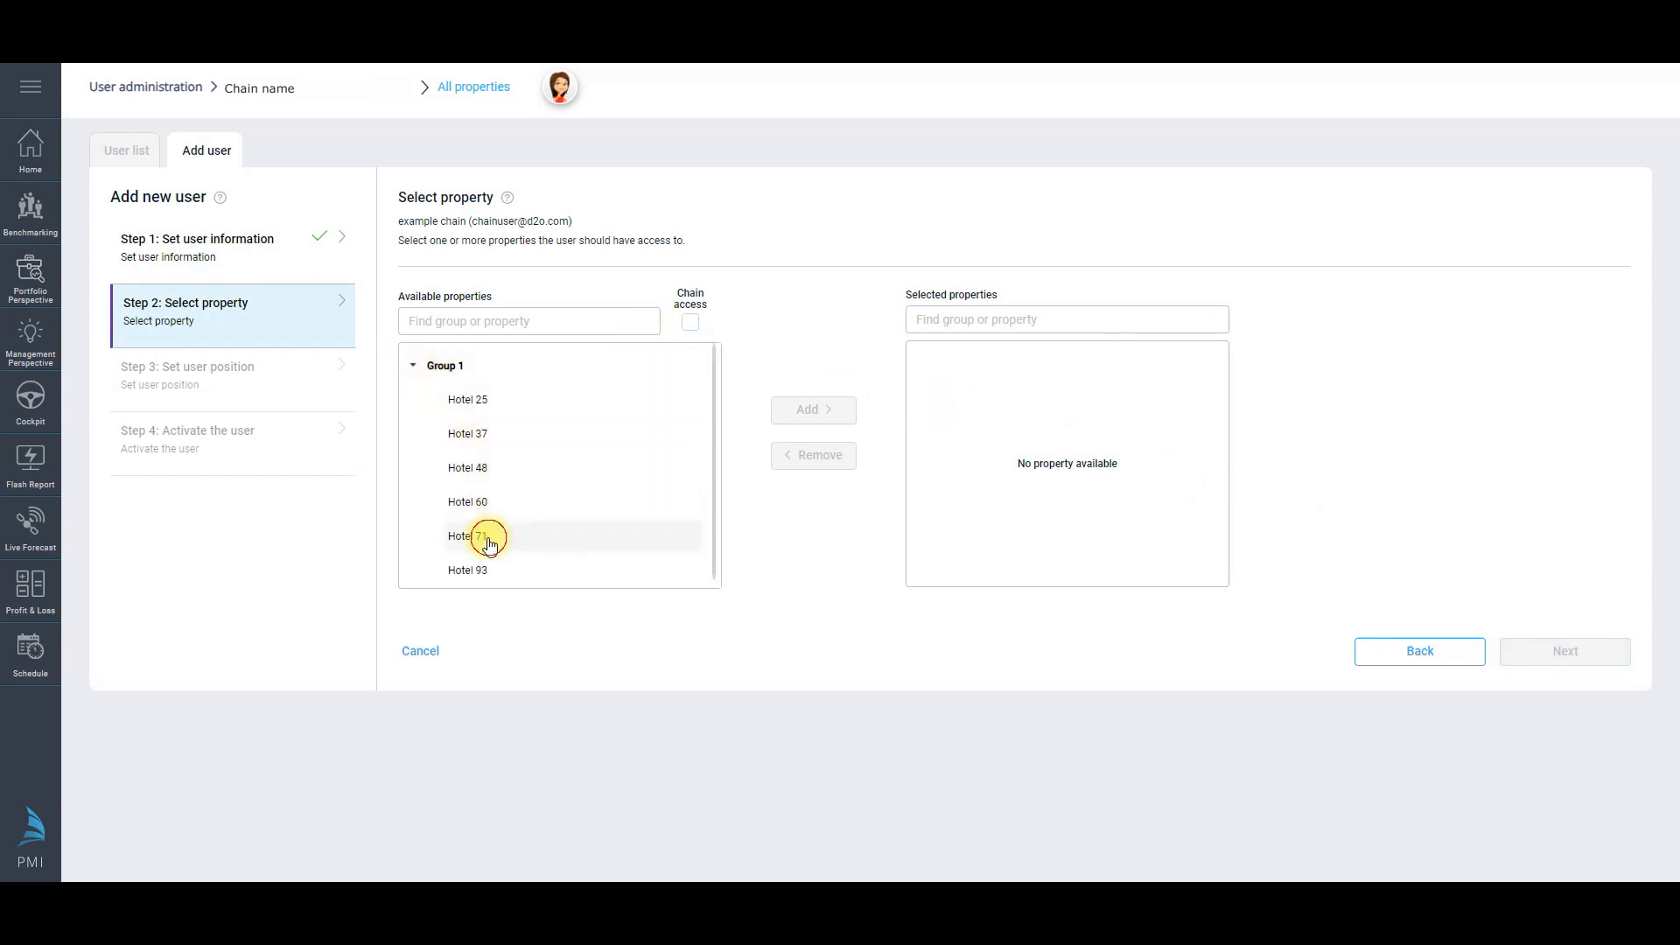
click(806, 416)
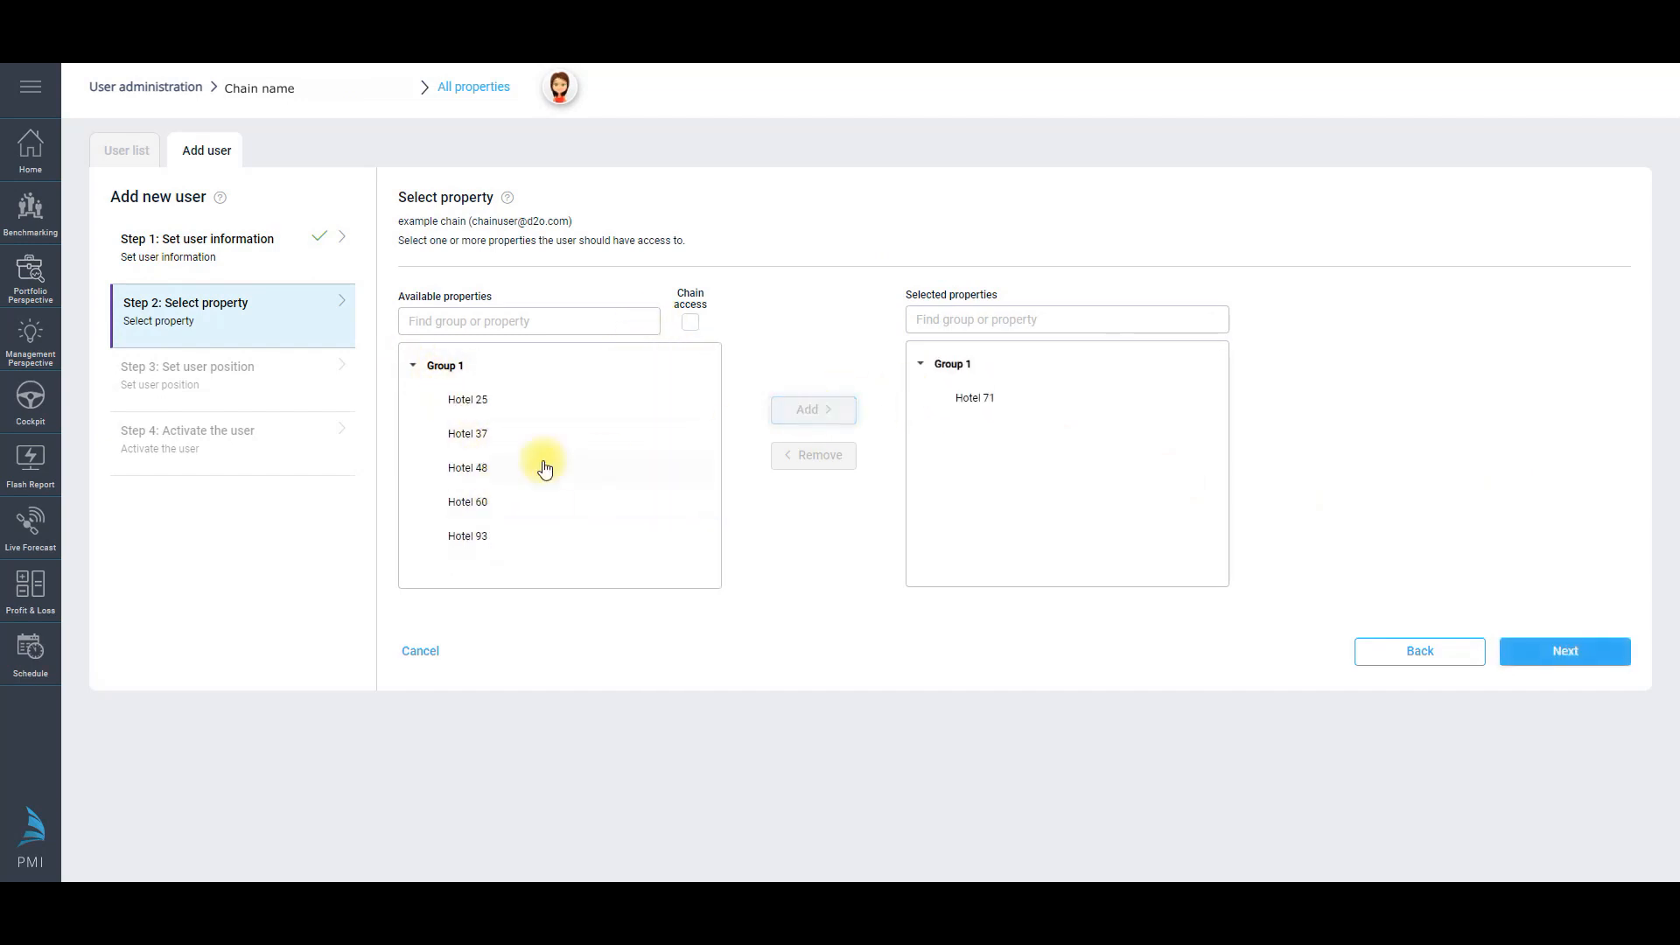
click(466, 401)
click(813, 421)
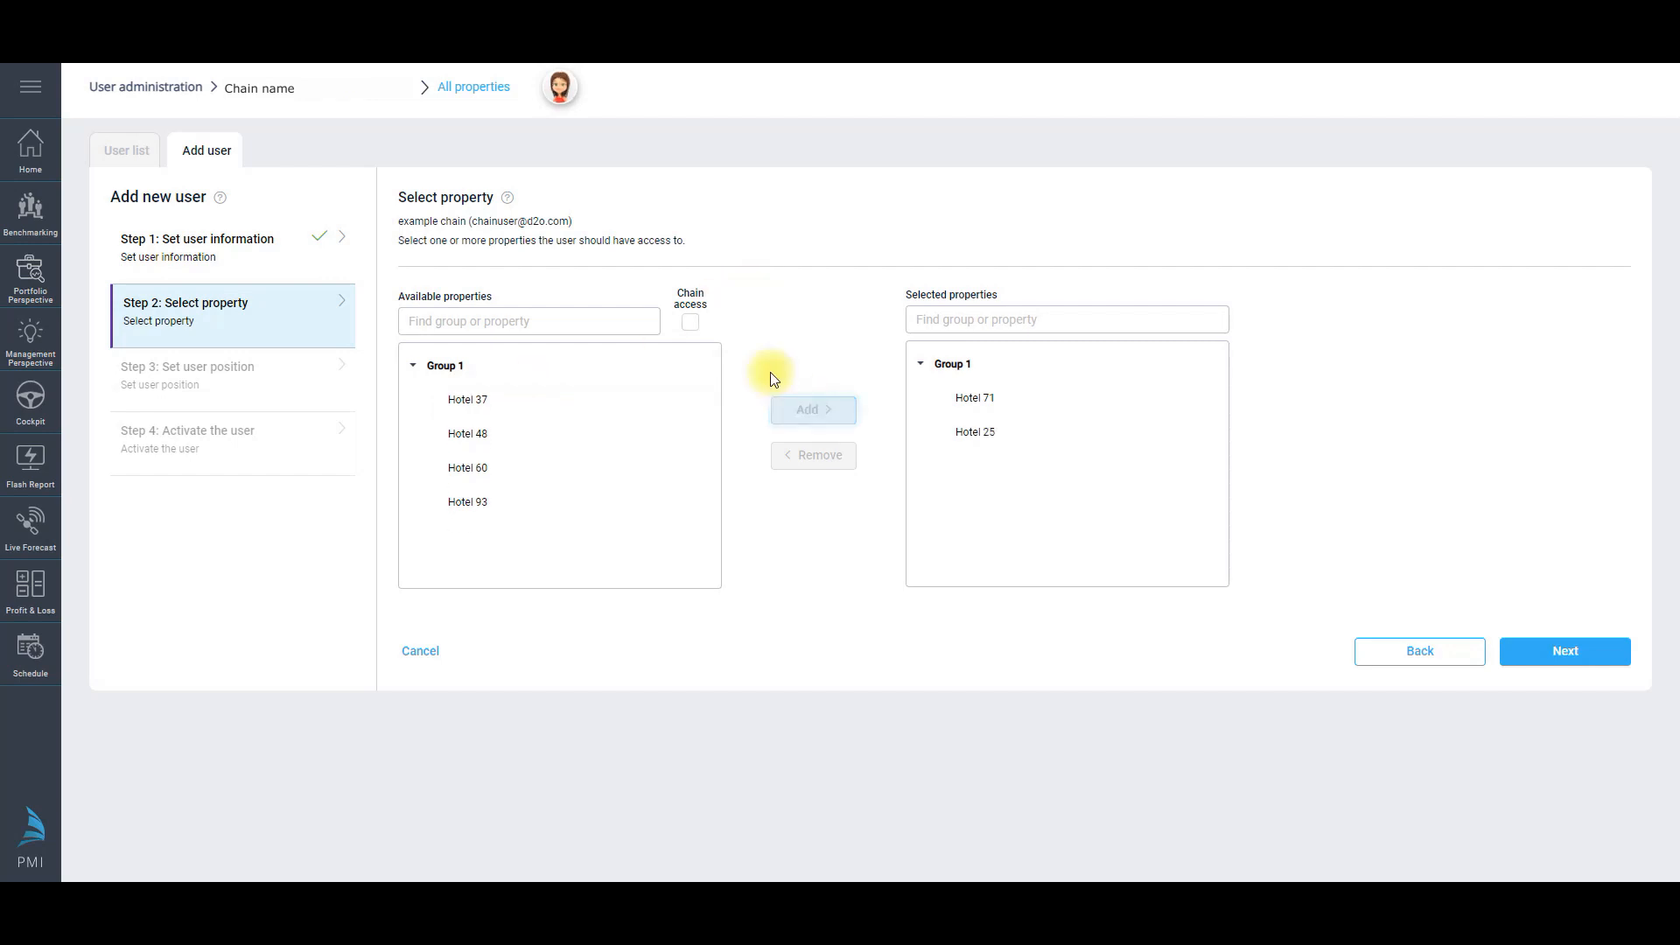
click(690, 322)
click(905, 275)
click(1587, 652)
Step: Assign HQ Administrator as the main role, then save and activate the user
click(774, 316)
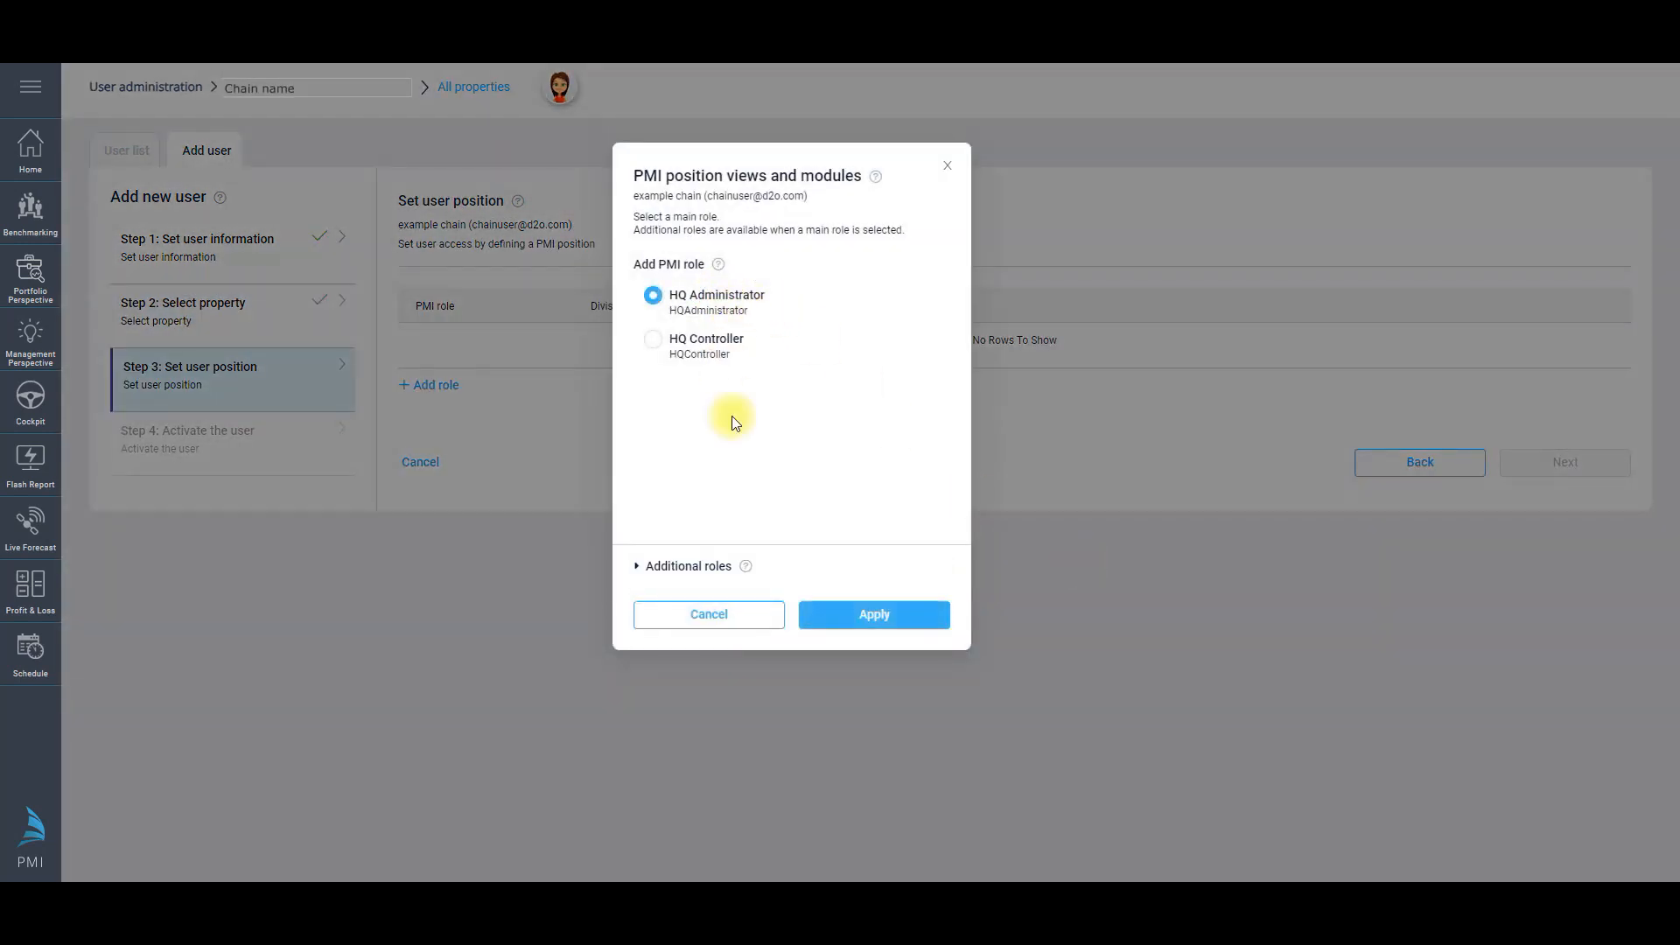
click(864, 615)
click(1535, 472)
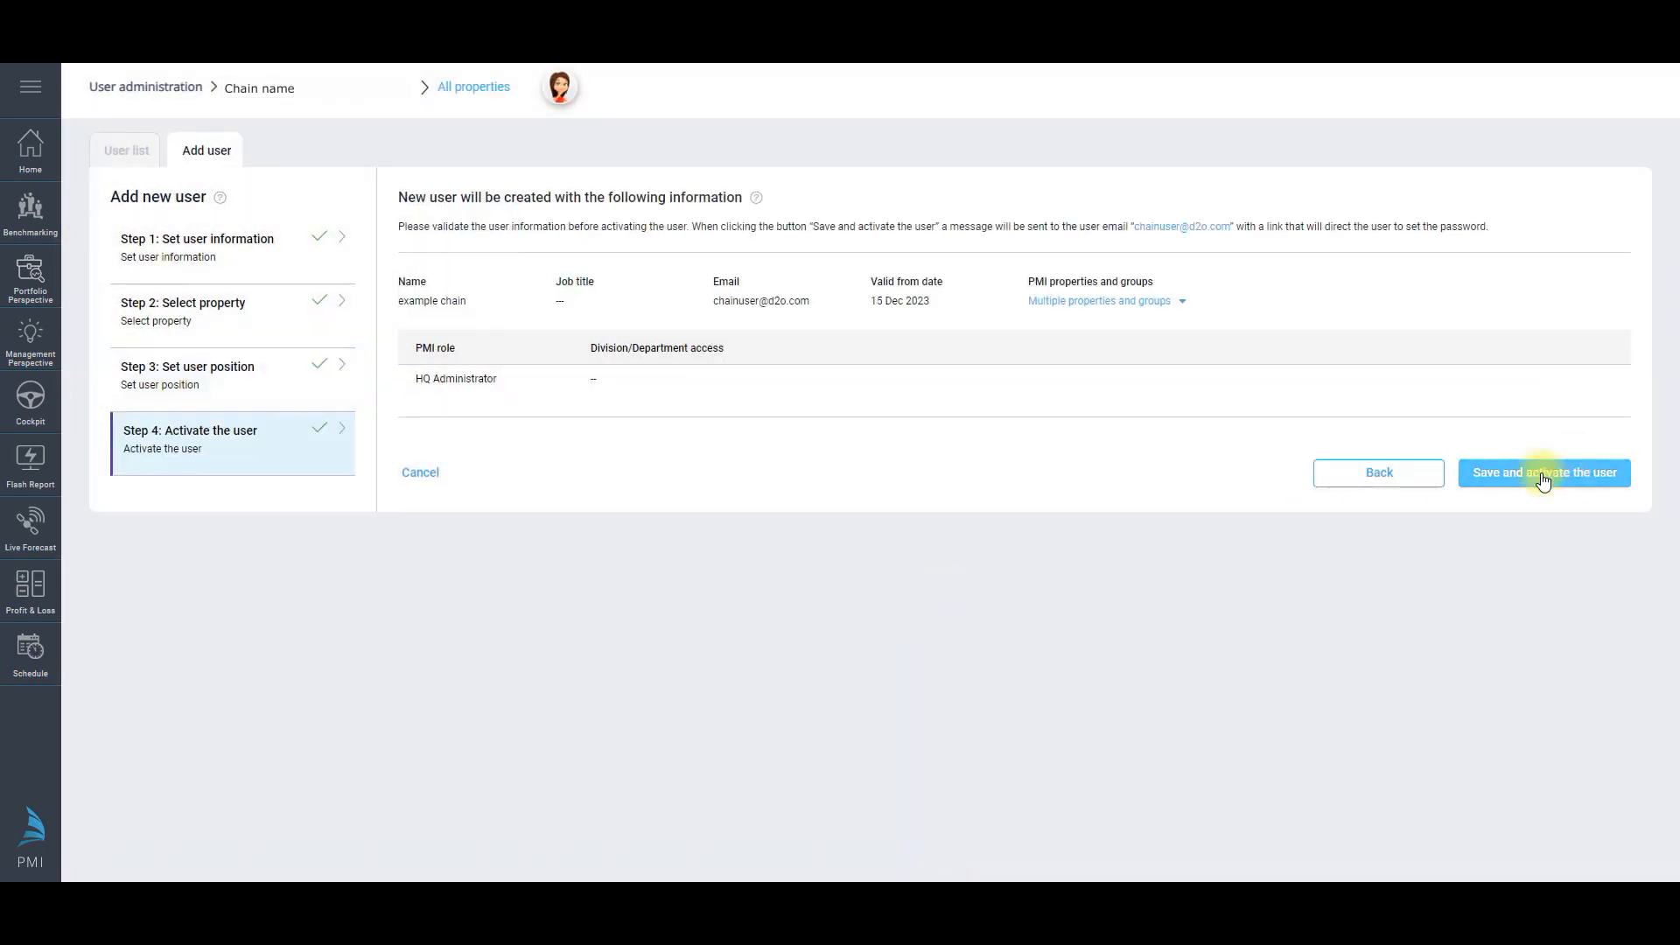
click(1569, 476)
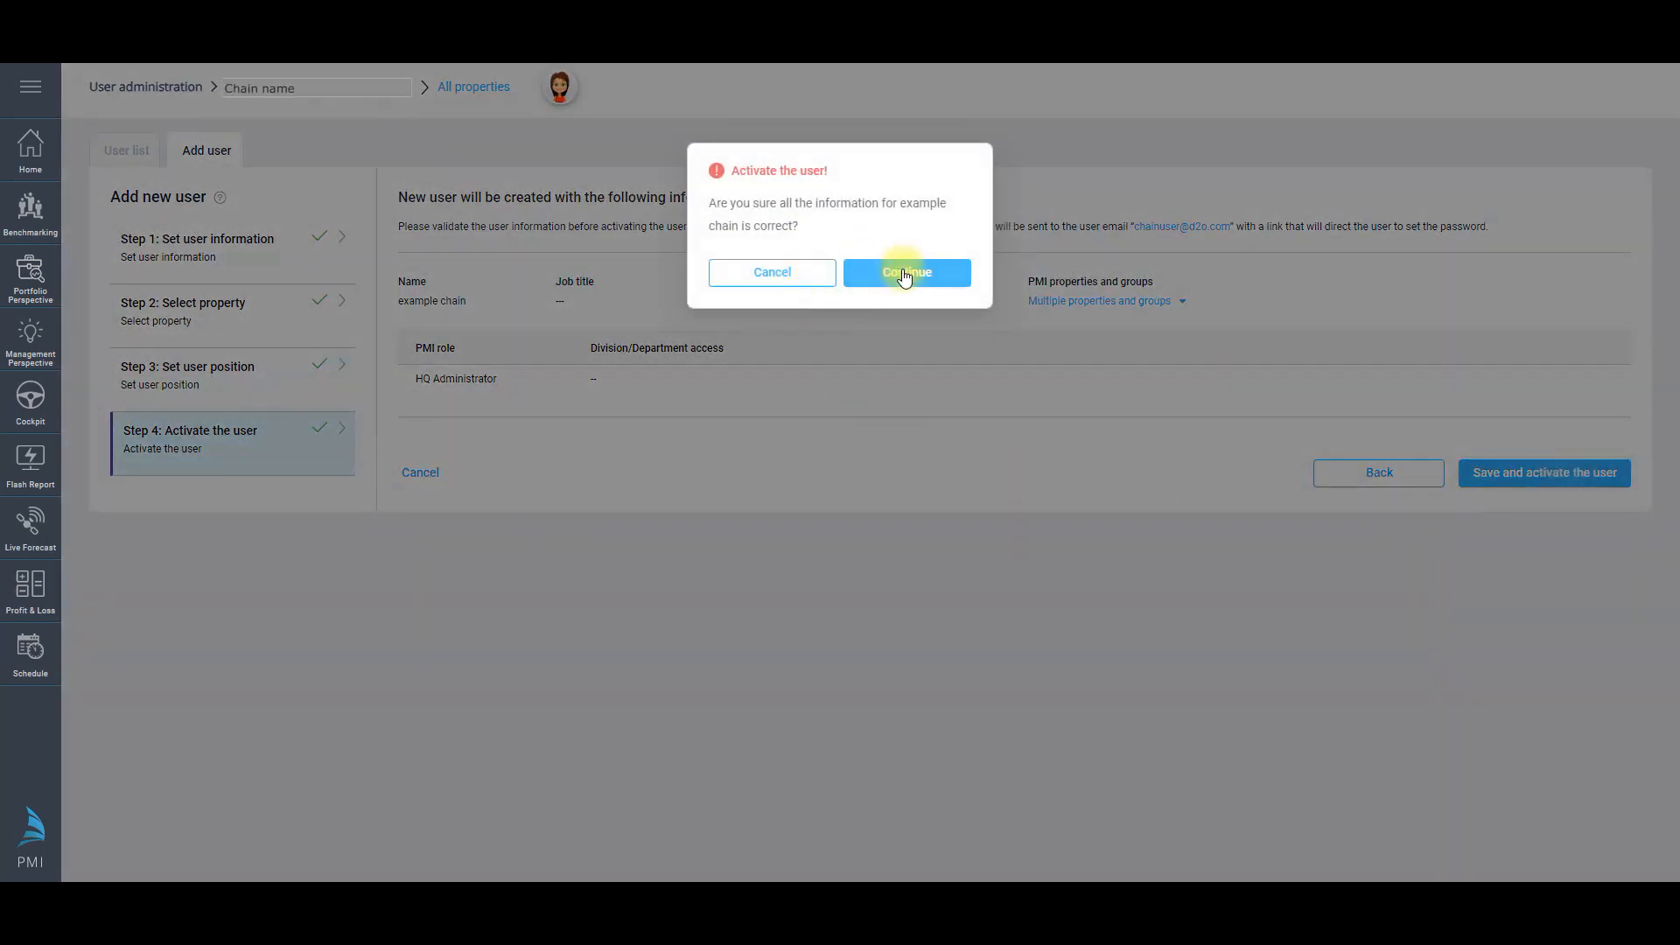
click(905, 278)
click(819, 492)
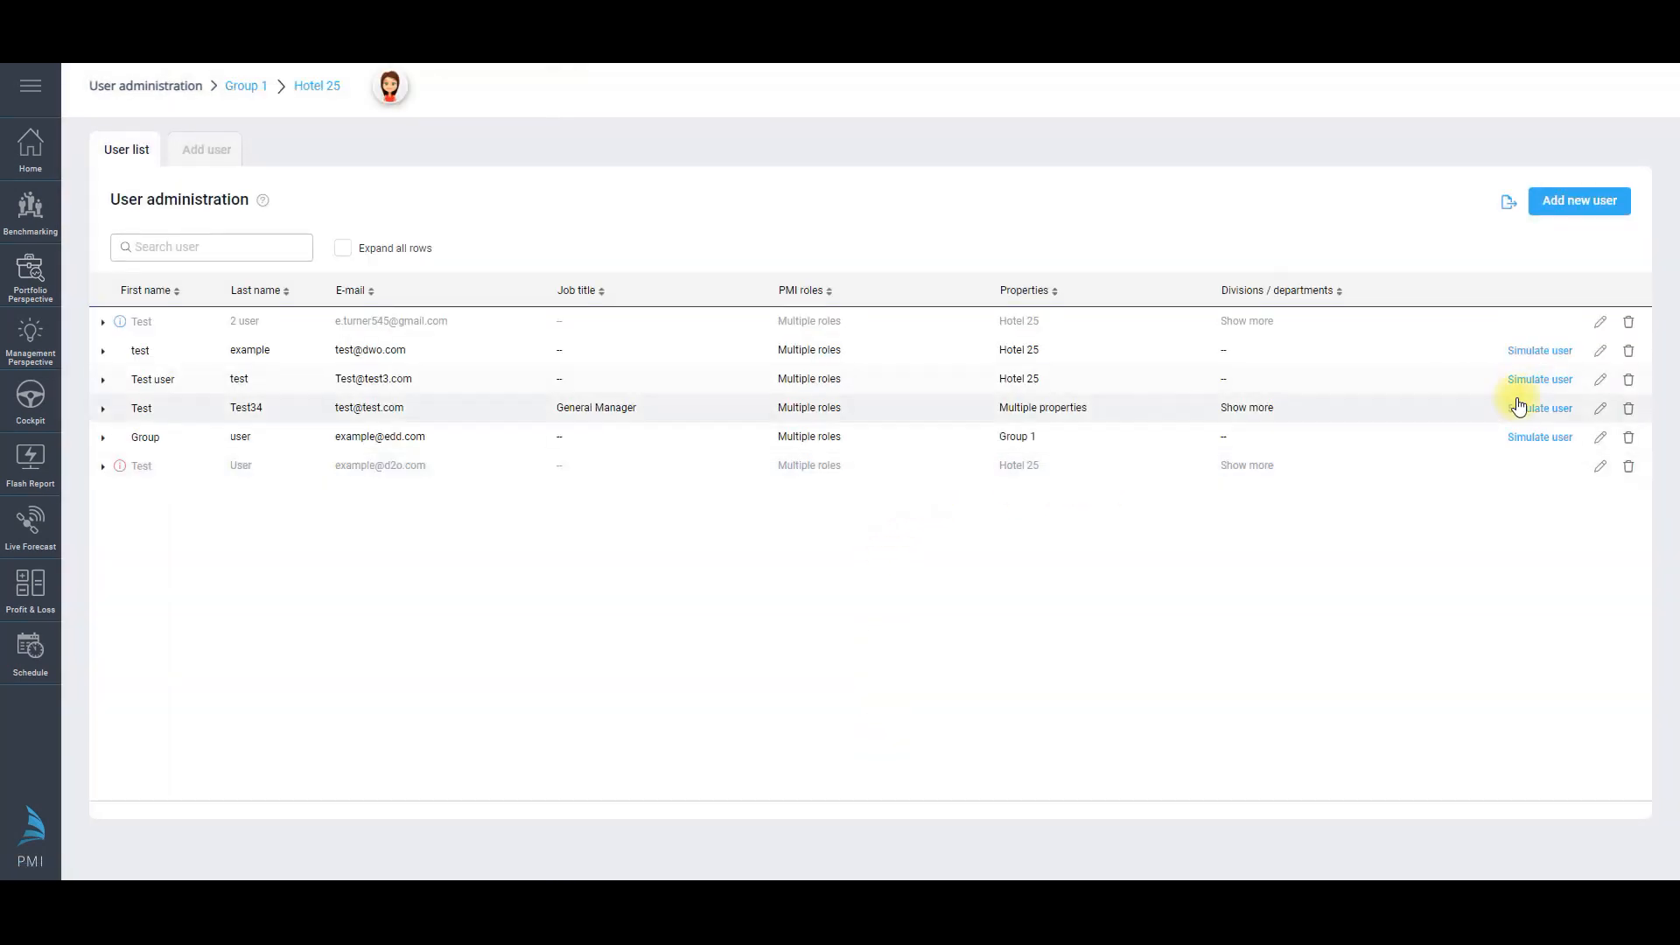
Step: Open the group user's Edit user dialog and expand its Group 1 Controller and User administration roles
click(1600, 437)
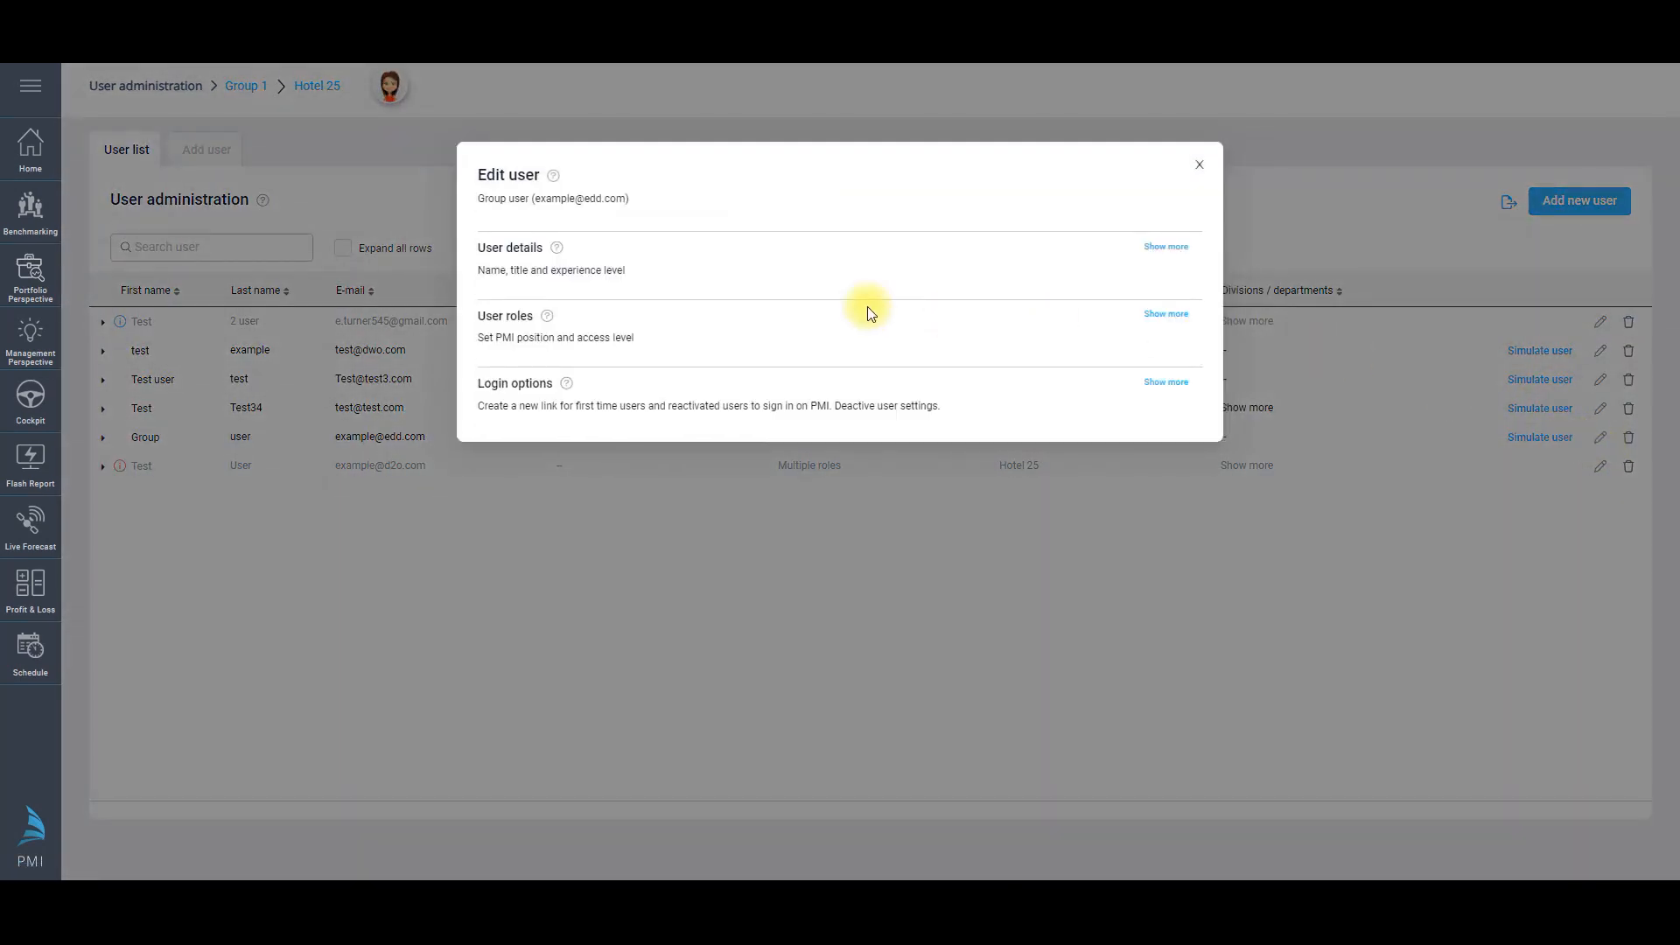
click(1181, 249)
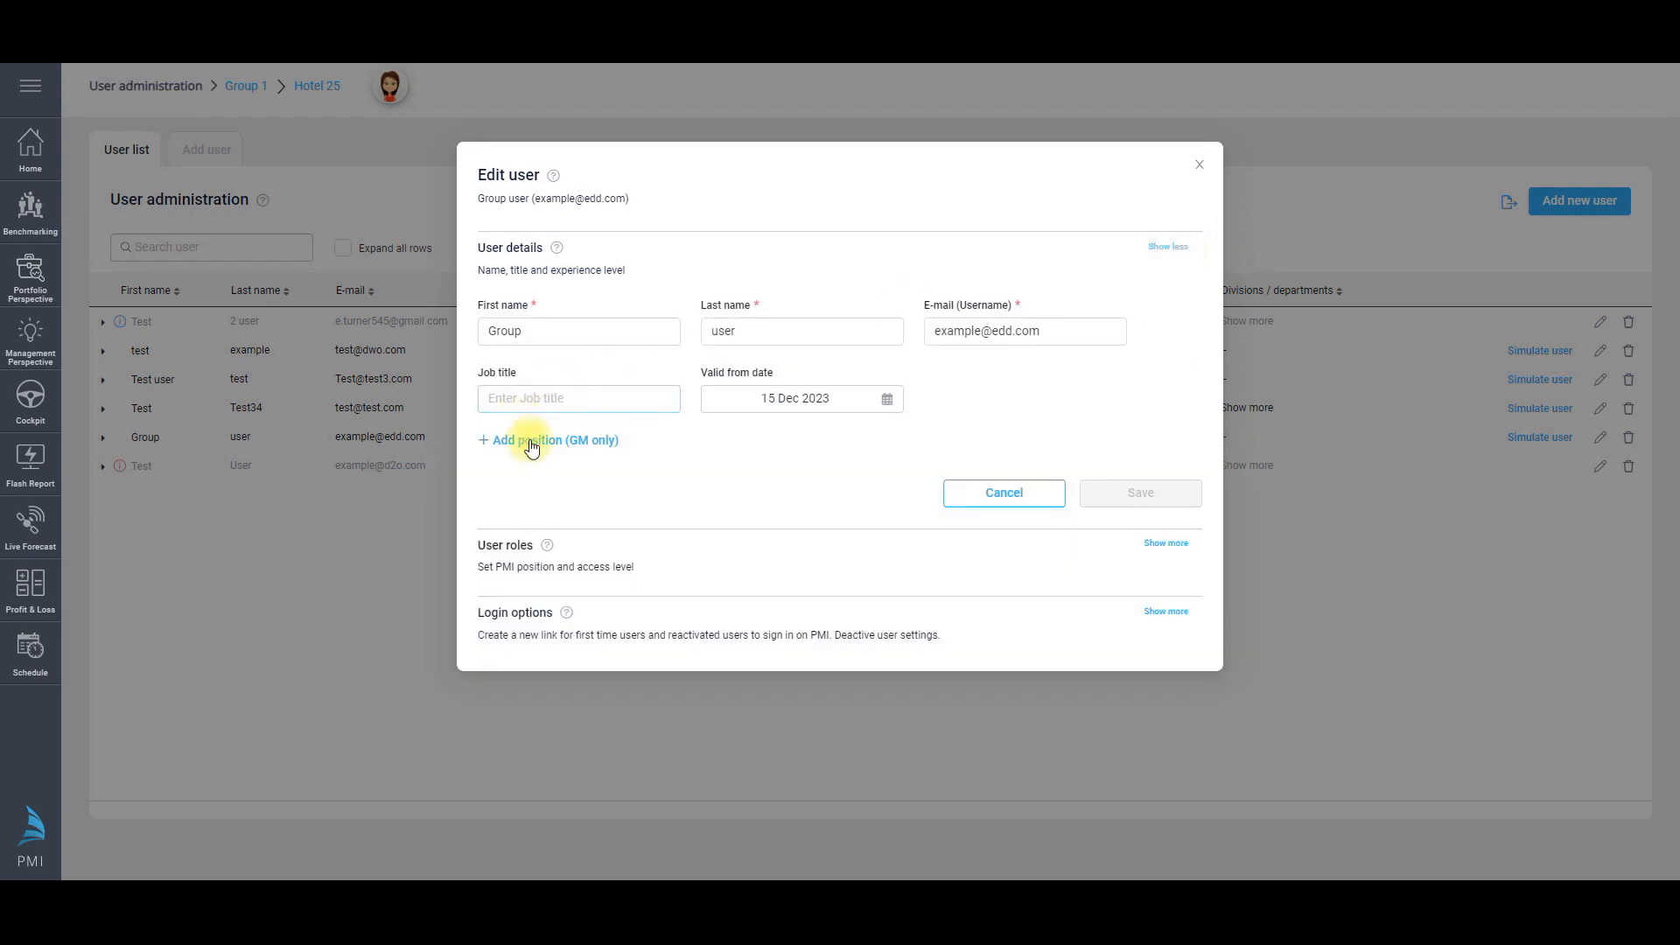
click(538, 444)
click(966, 166)
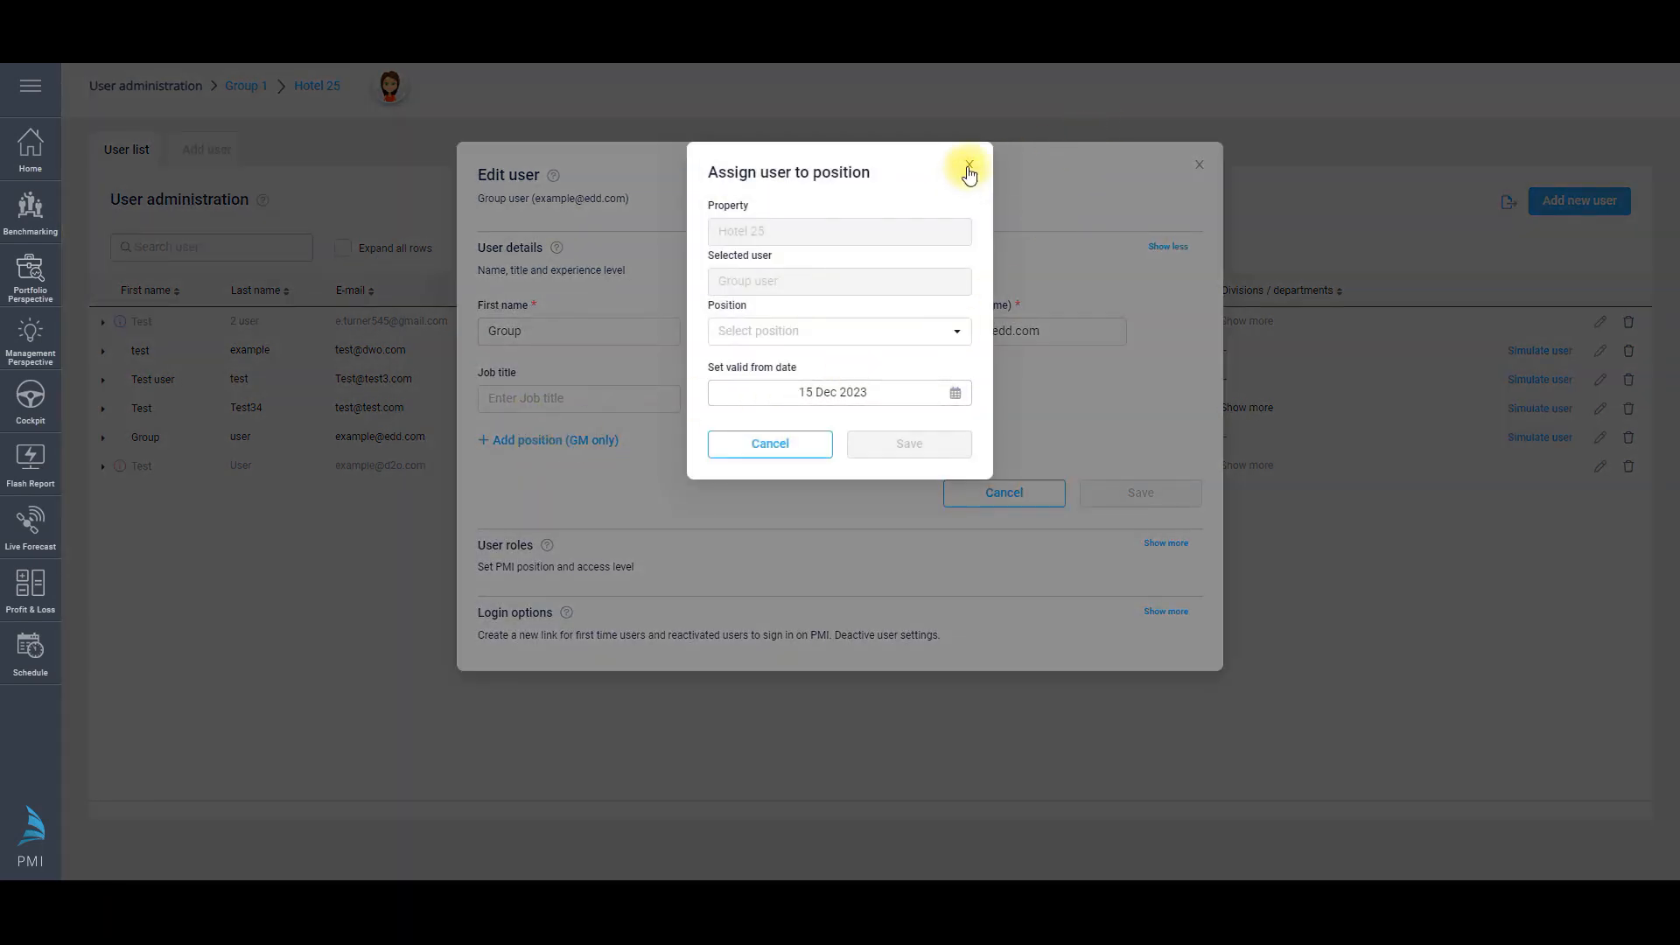
click(1172, 543)
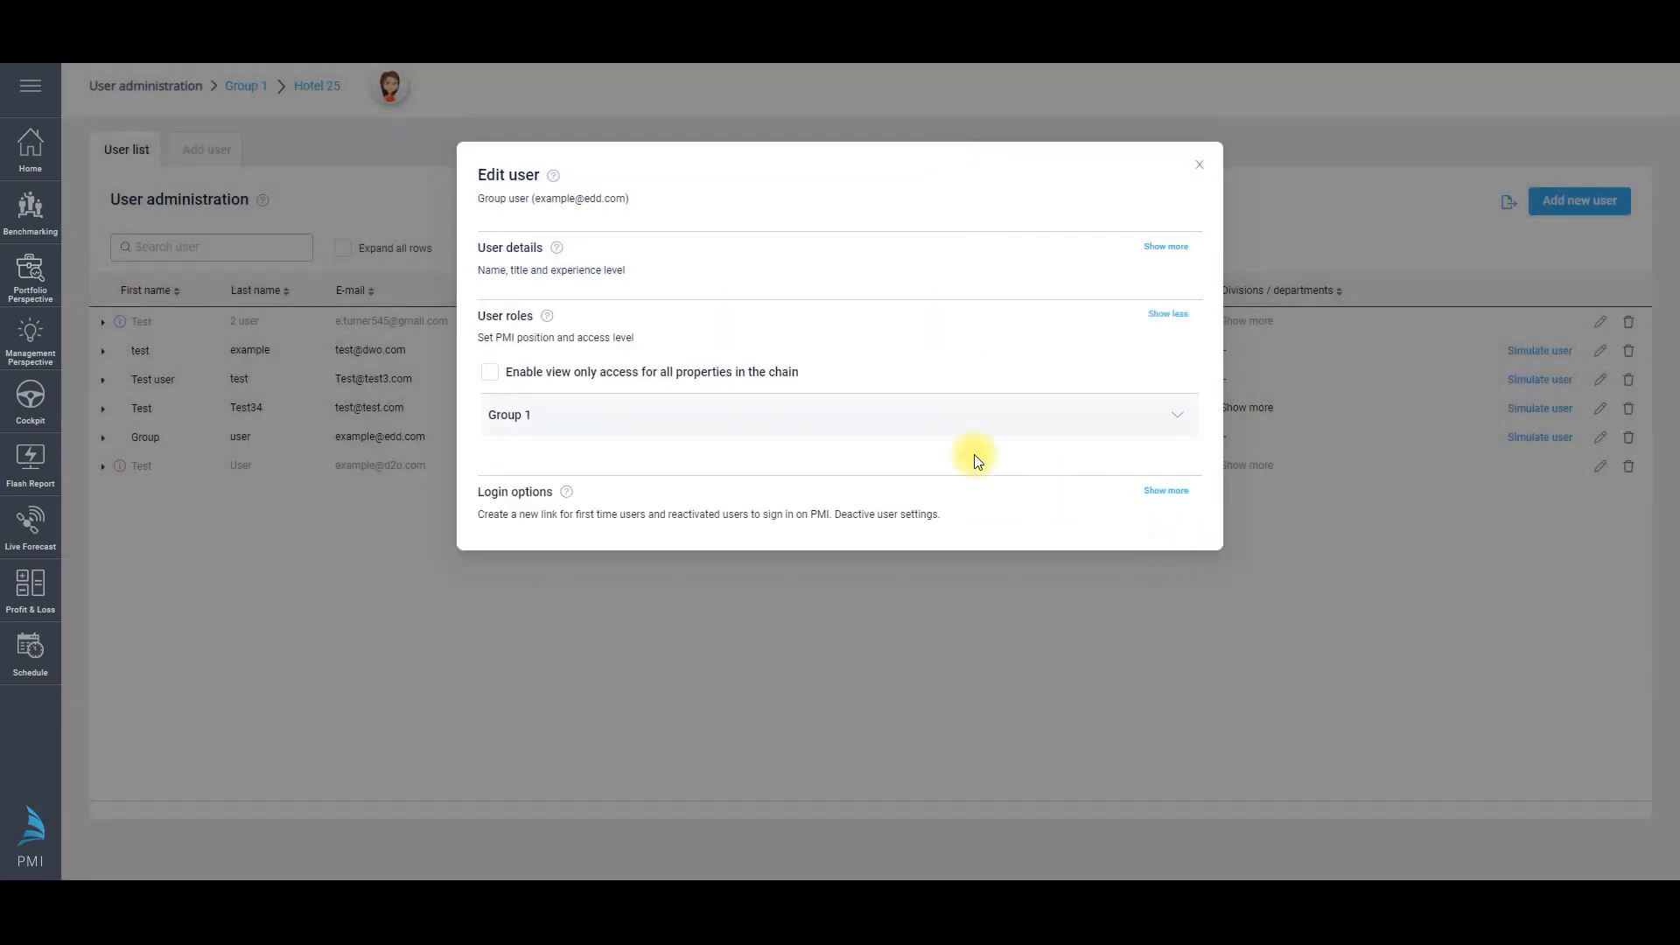
click(1183, 418)
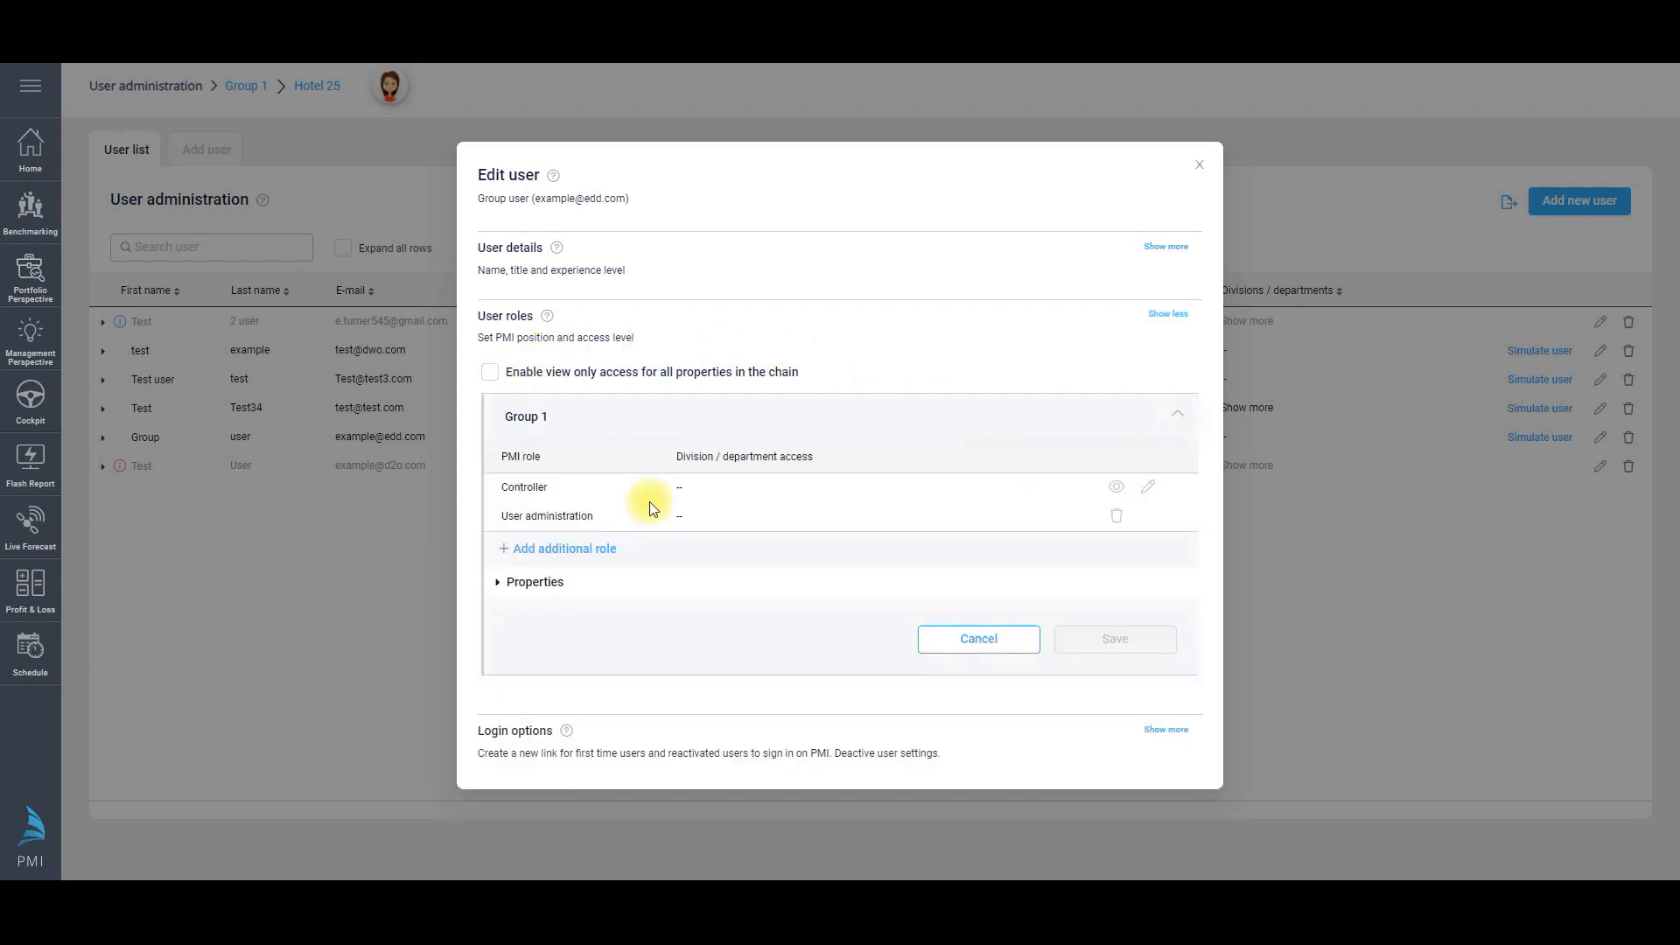
click(531, 582)
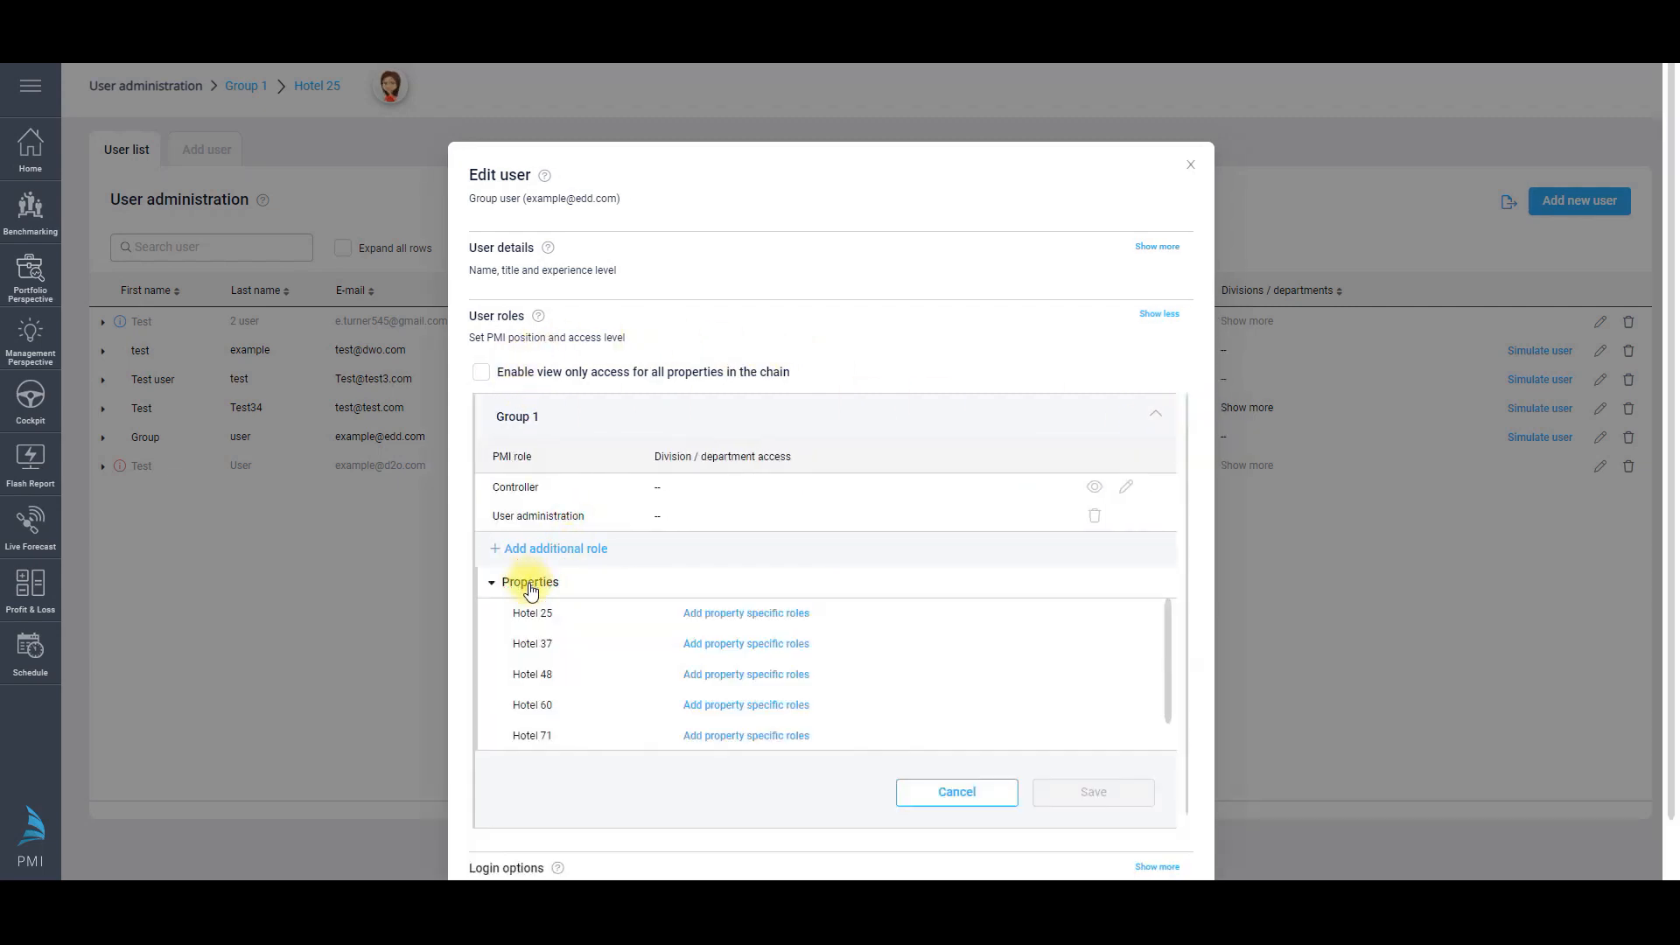
Step: Add Hotel 37 property-specific roles and enable view-only access to all chain properties
click(764, 647)
click(907, 292)
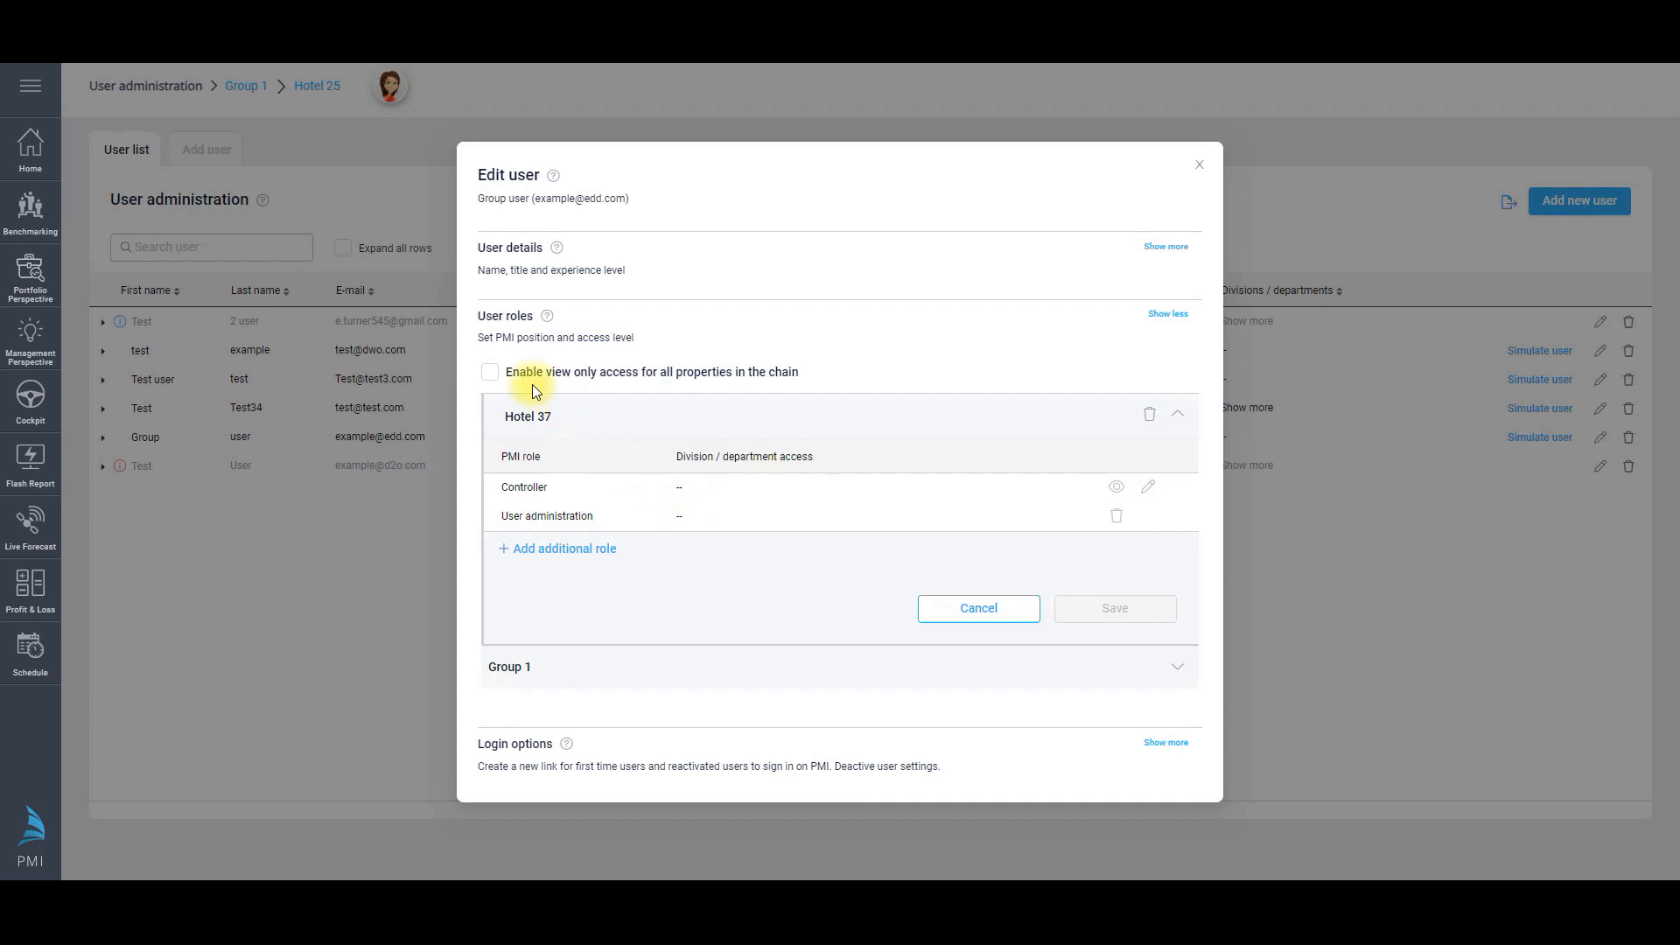
click(488, 375)
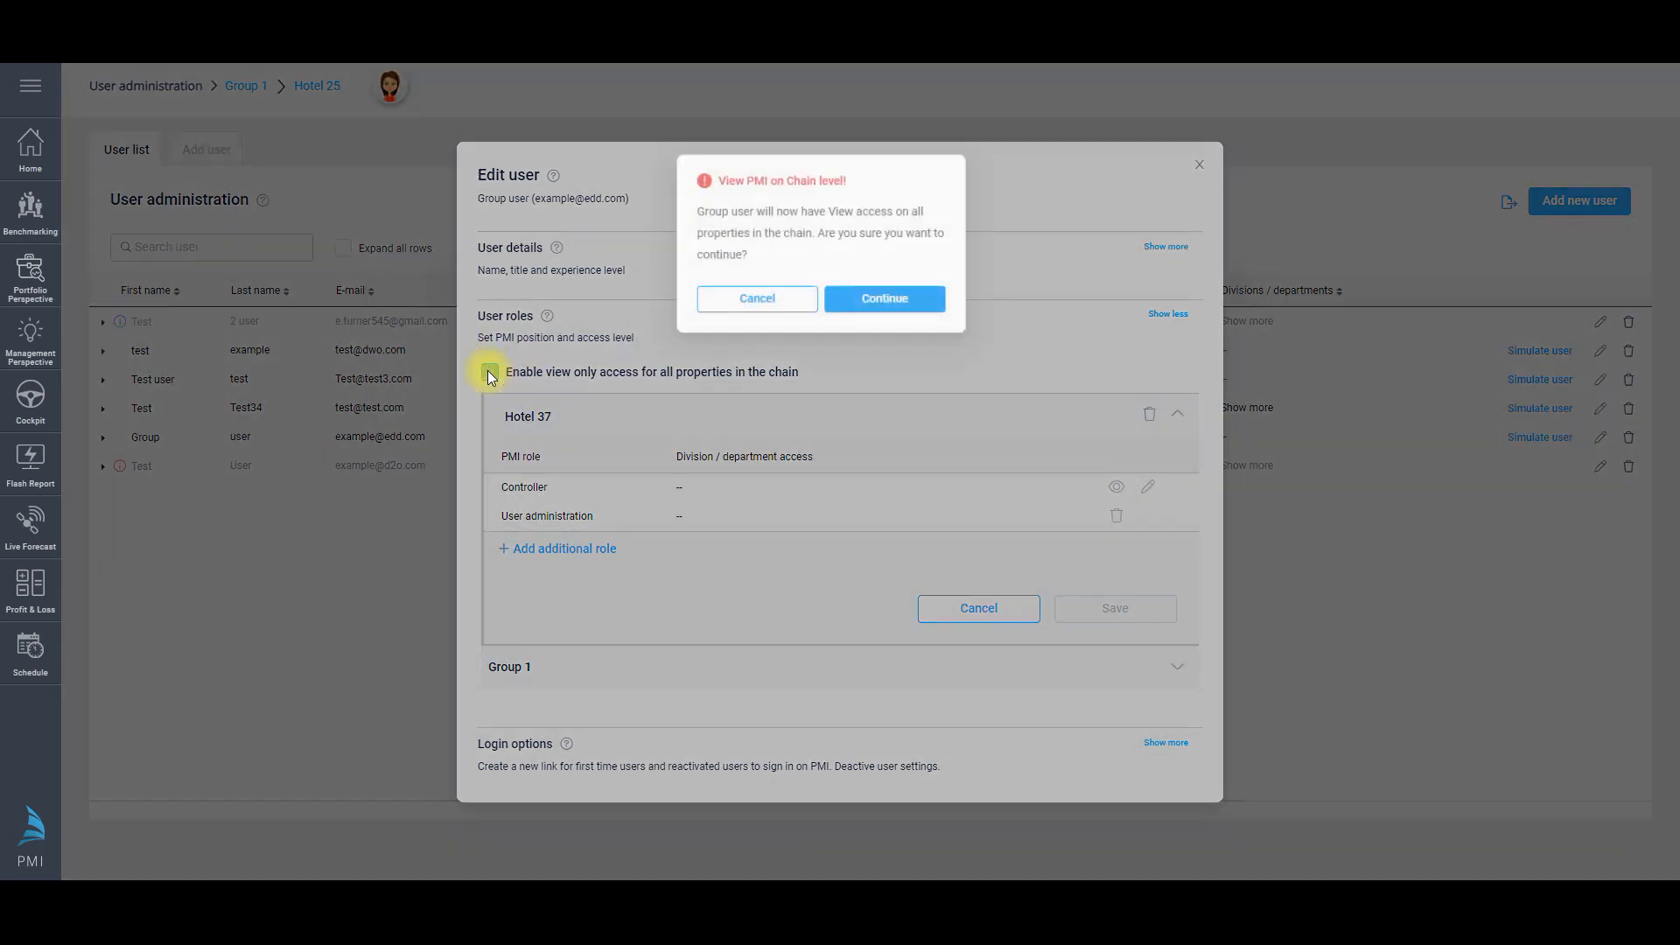
click(885, 292)
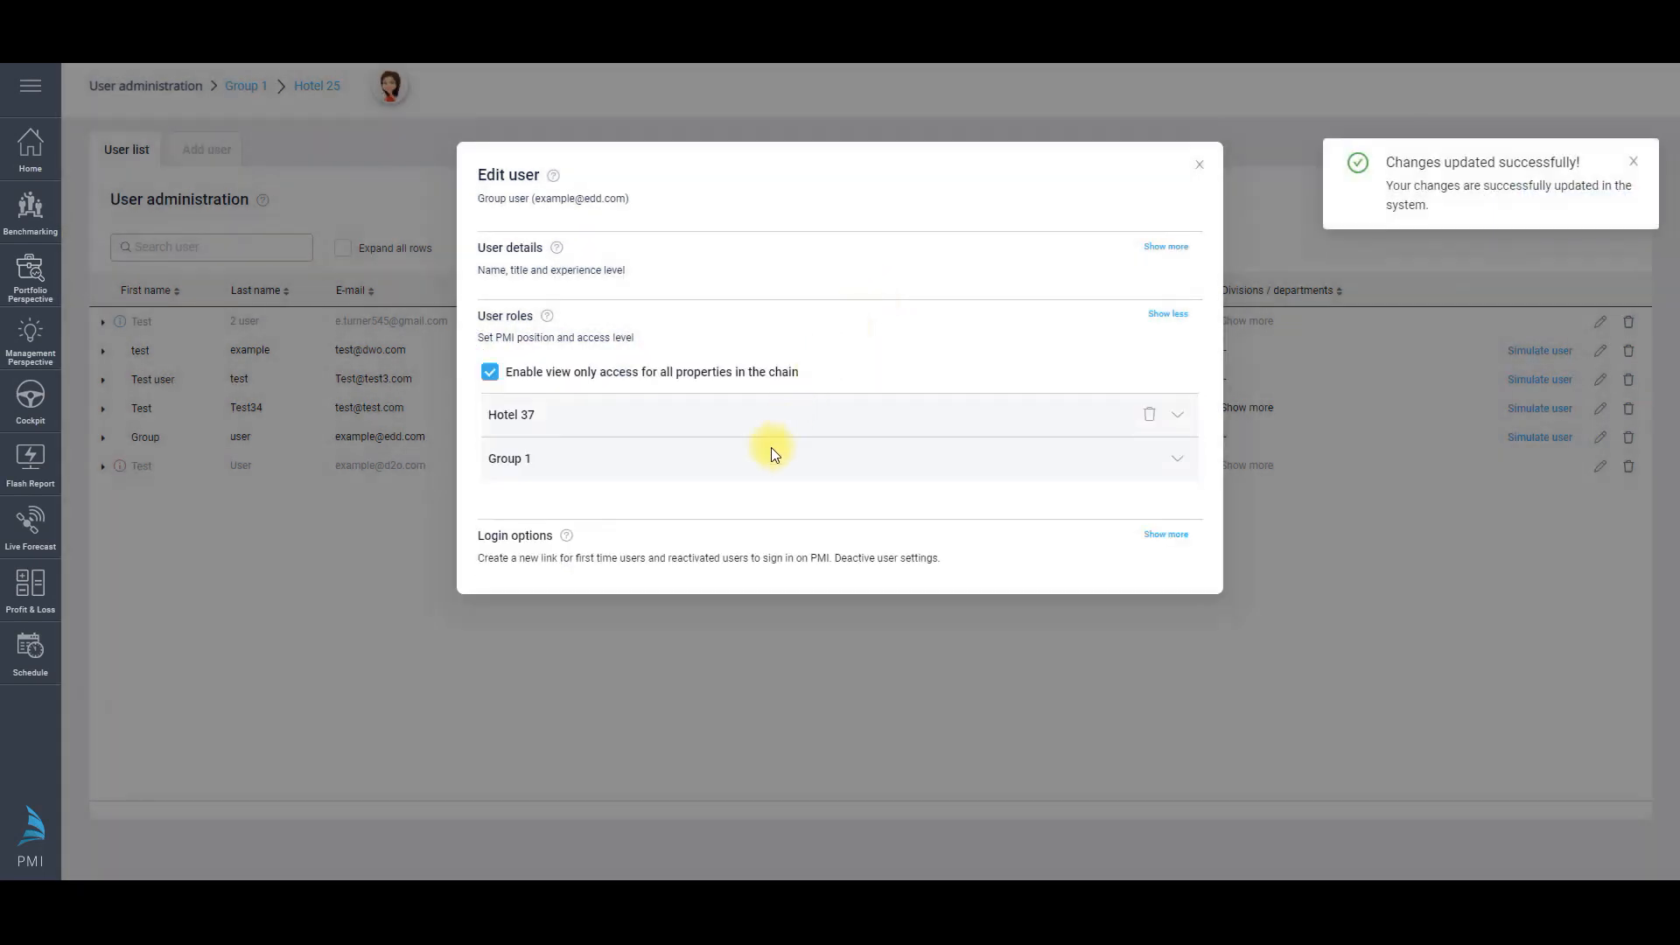
click(1179, 536)
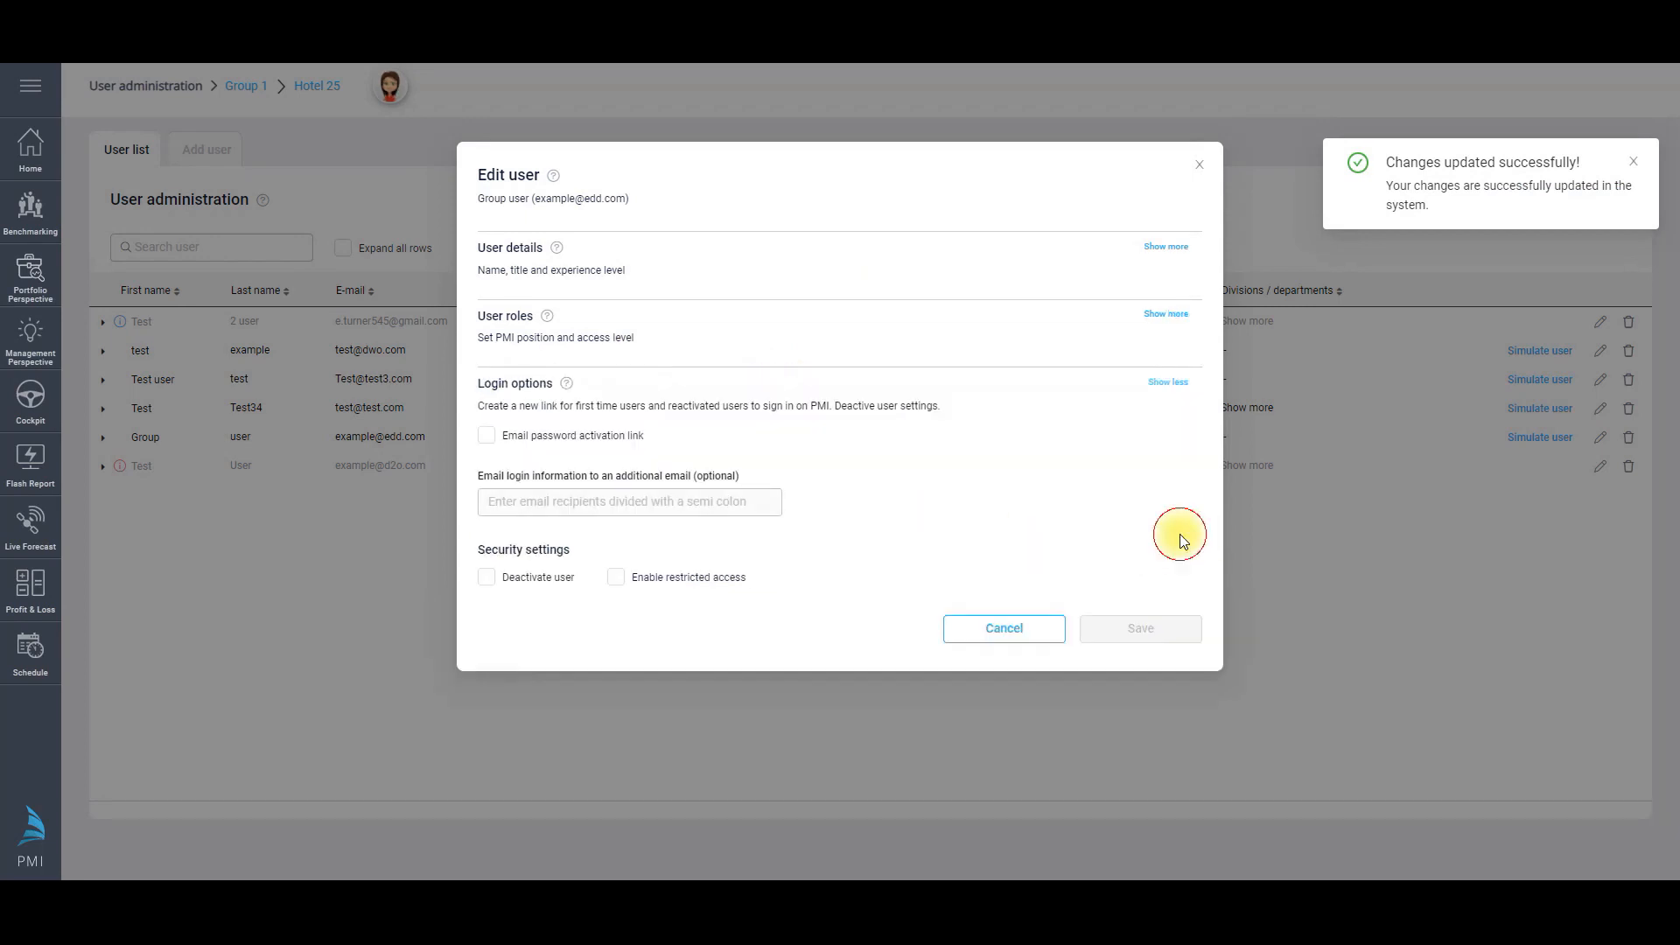
Step: Leave Email password activation link unticked and close the Edit user dialog
click(485, 437)
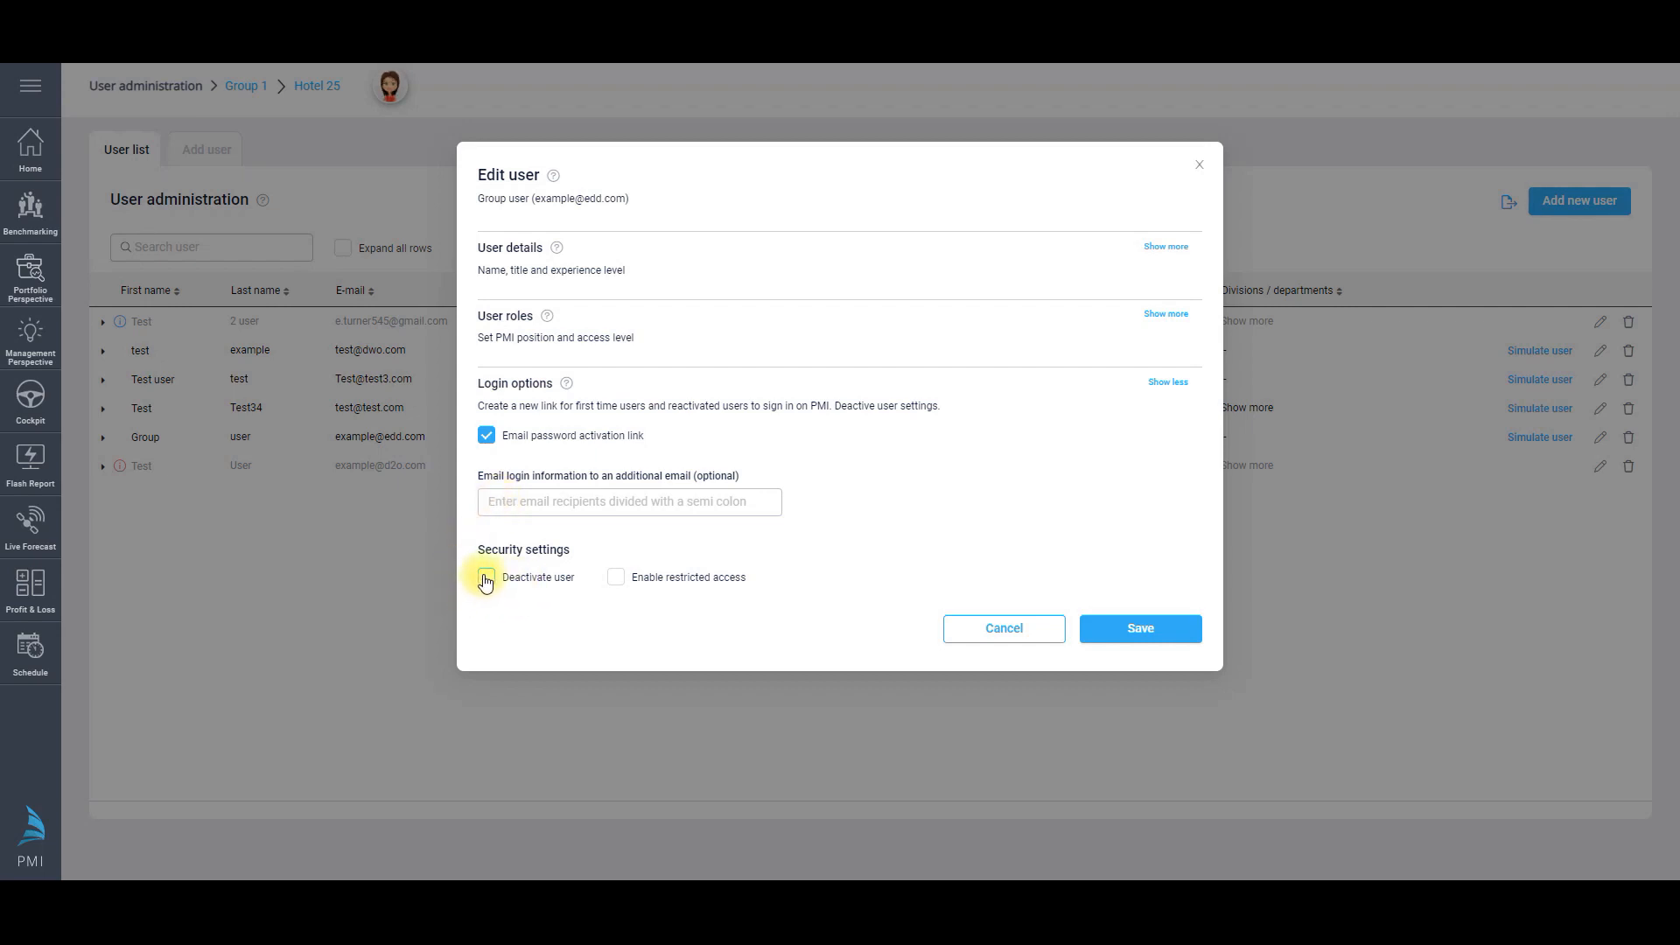
click(486, 438)
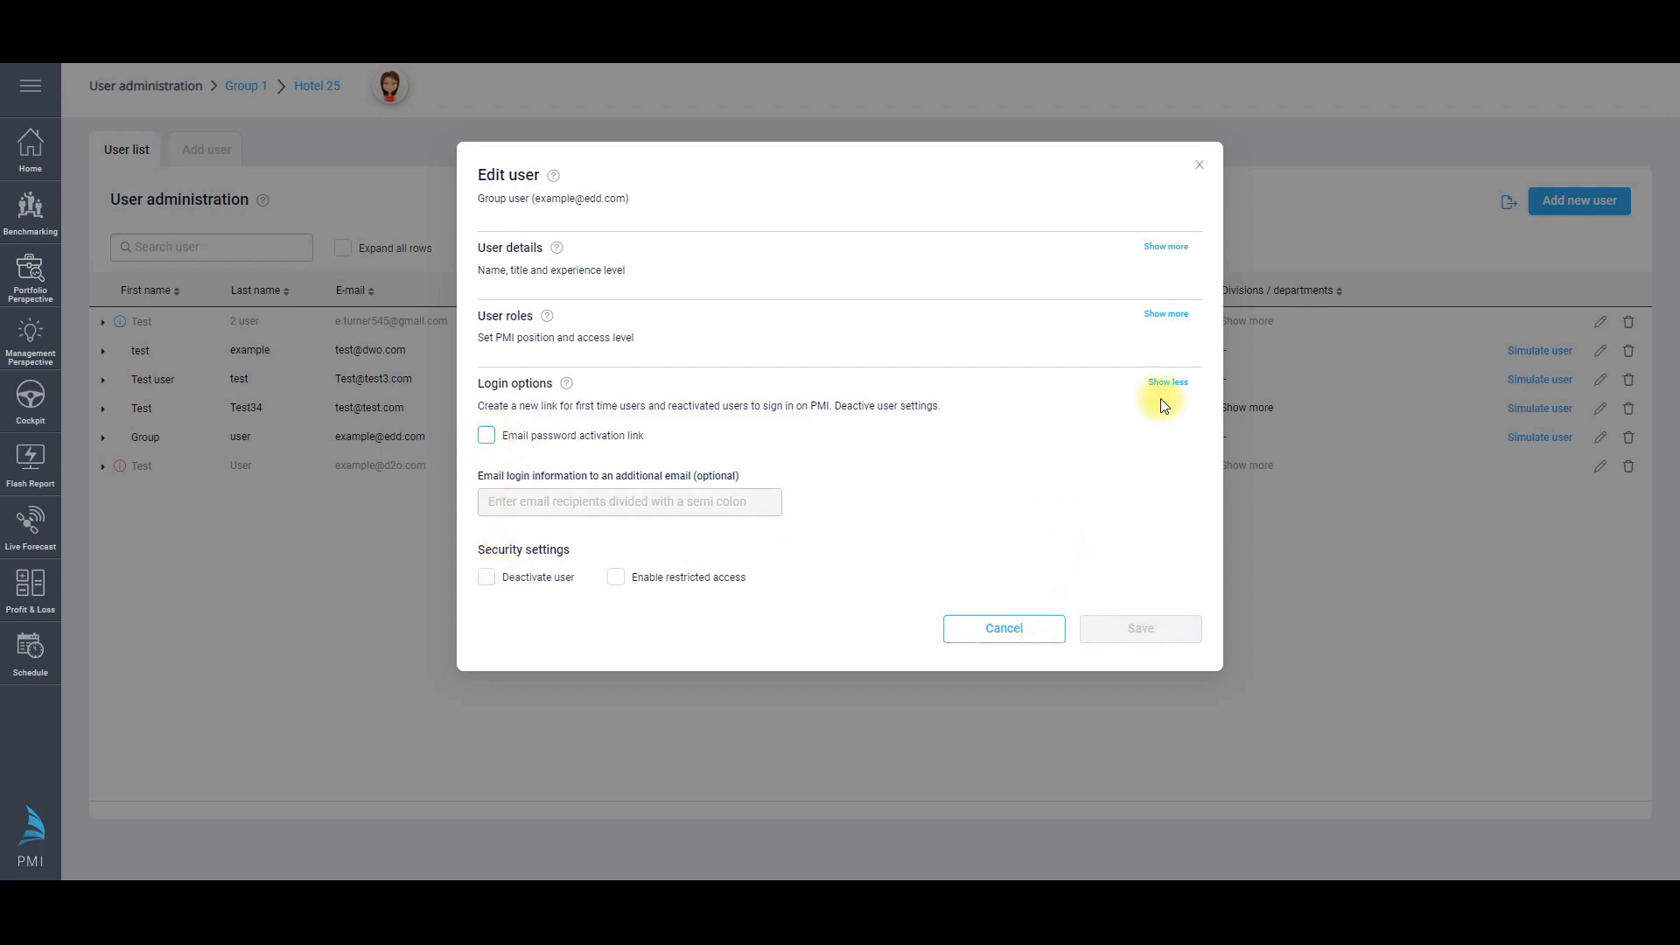
click(1200, 162)
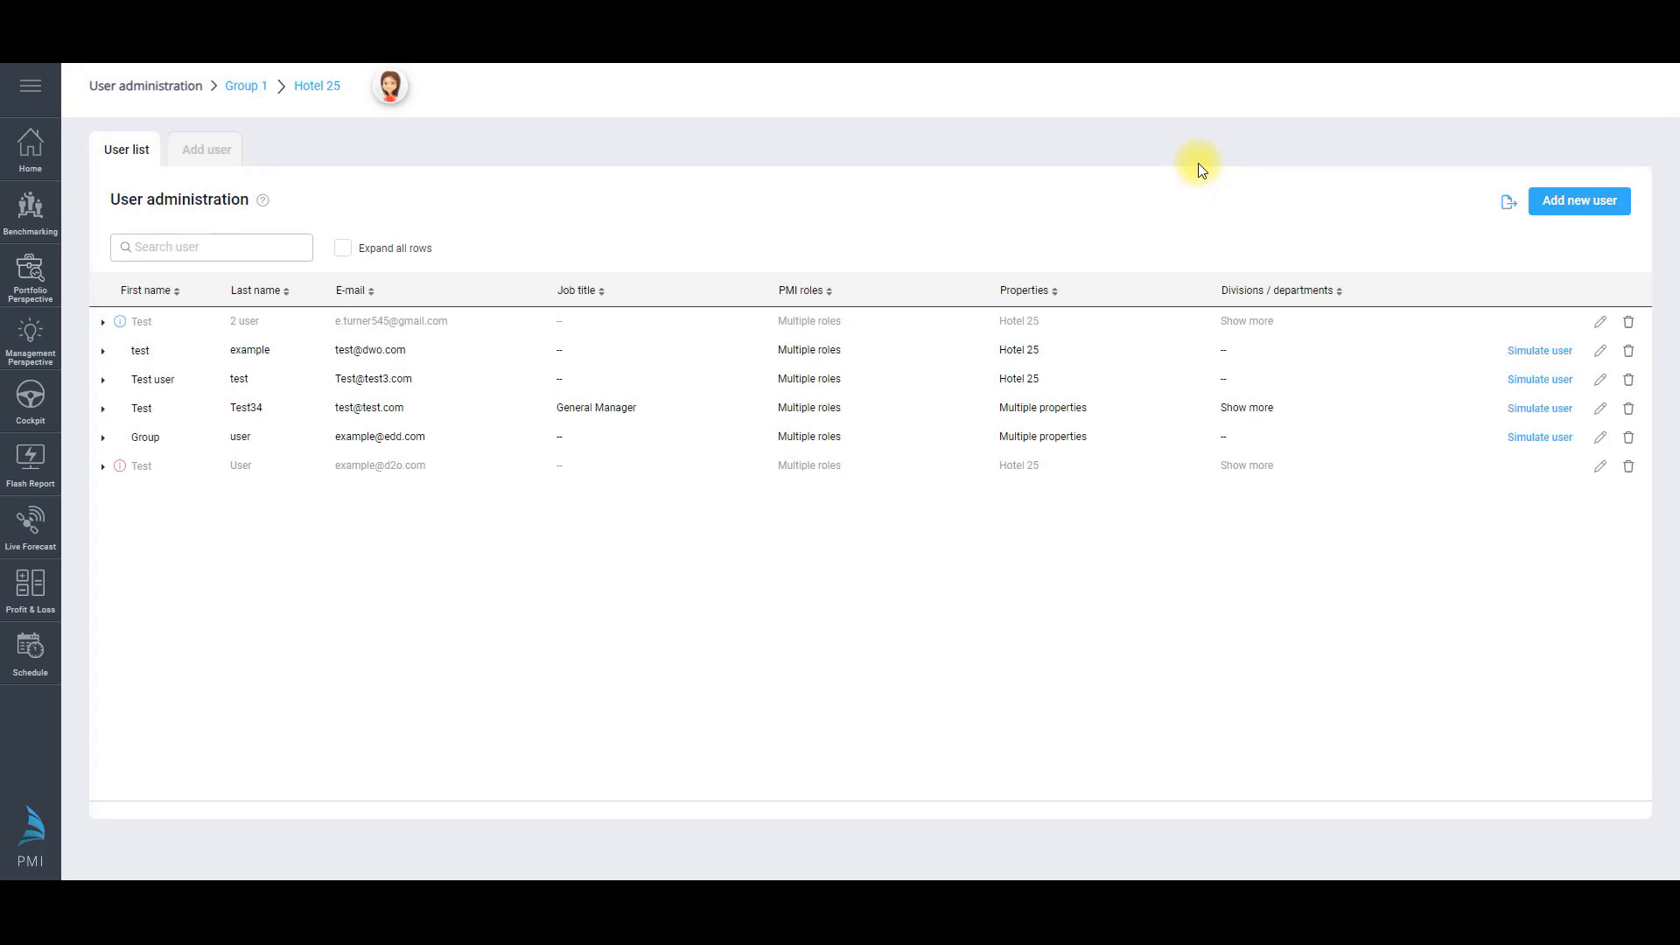